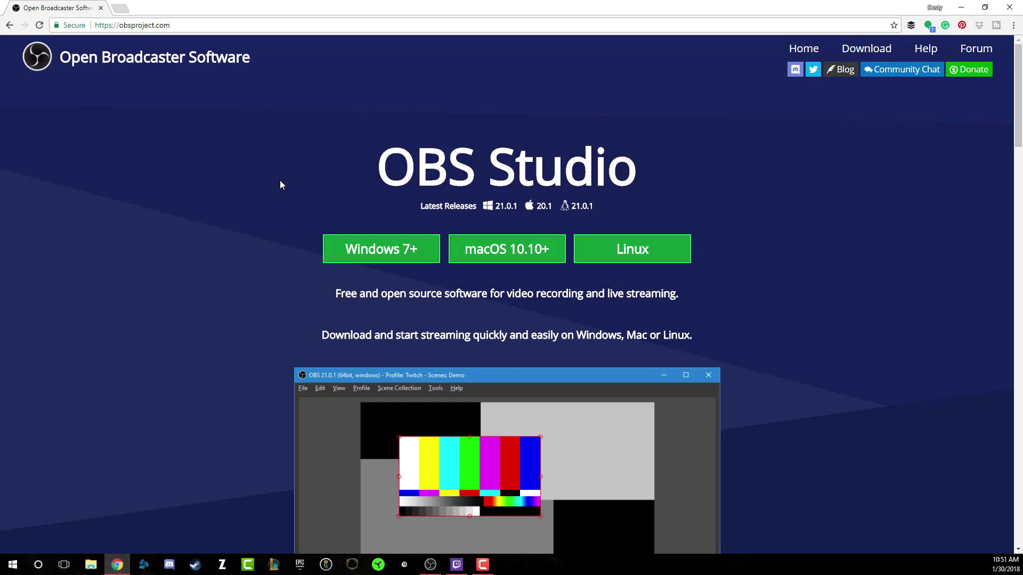
Minimize the browser, bring the OBS Studio window back and maximize it.
{"action": "left_click", "coordinate": [963, 8]}
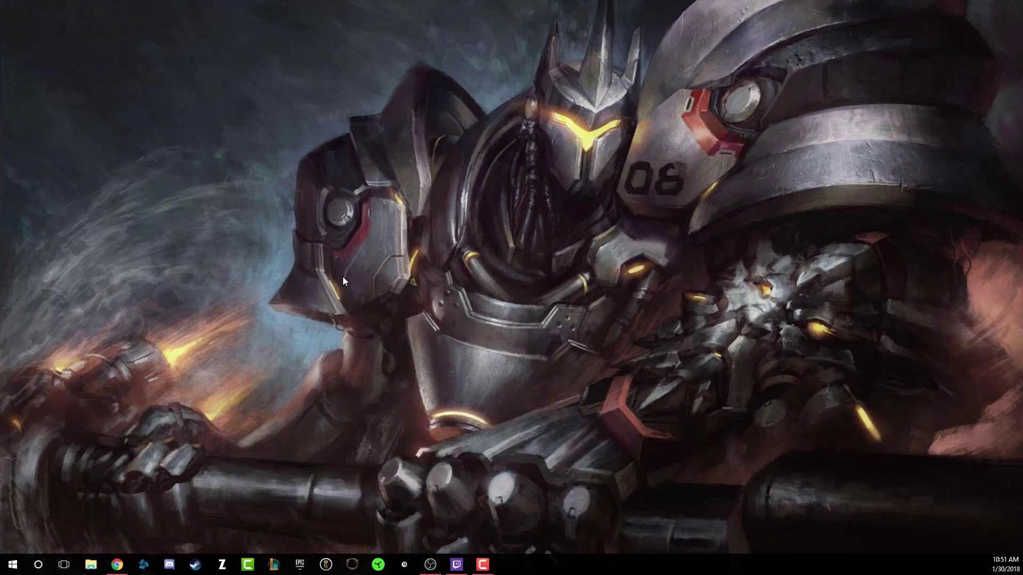
{"action": "left_click", "coordinate": [431, 565]}
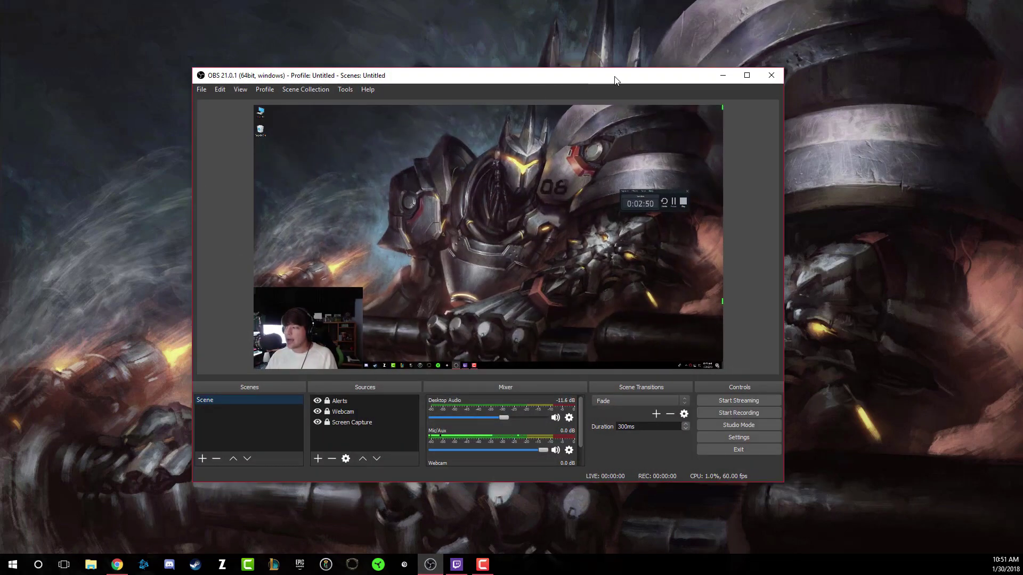
{"action": "left_click", "coordinate": [749, 77]}
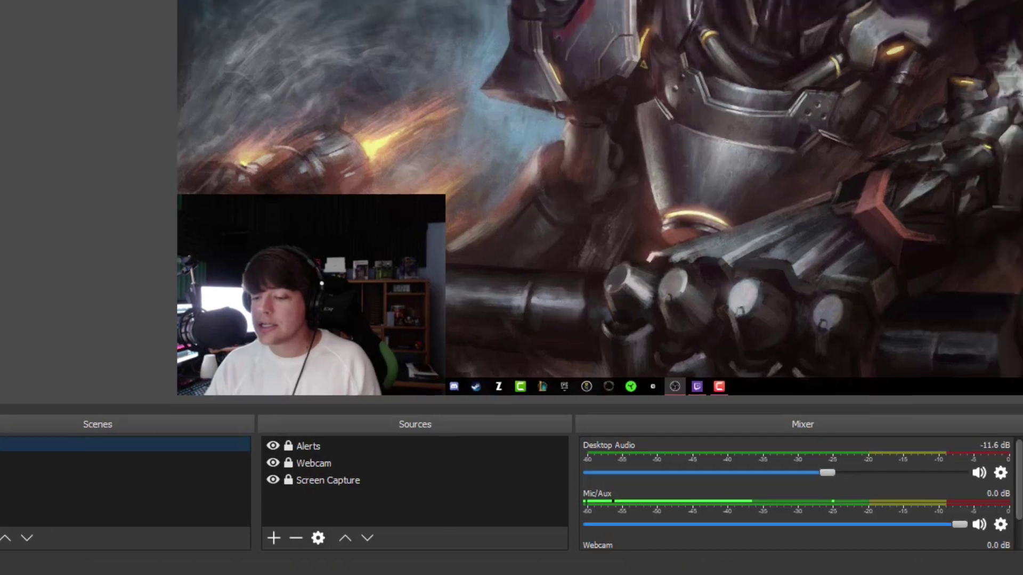
Add a new scene, keeping the default name 'Scene 2'.
{"action": "left_click", "coordinate": [16, 503]}
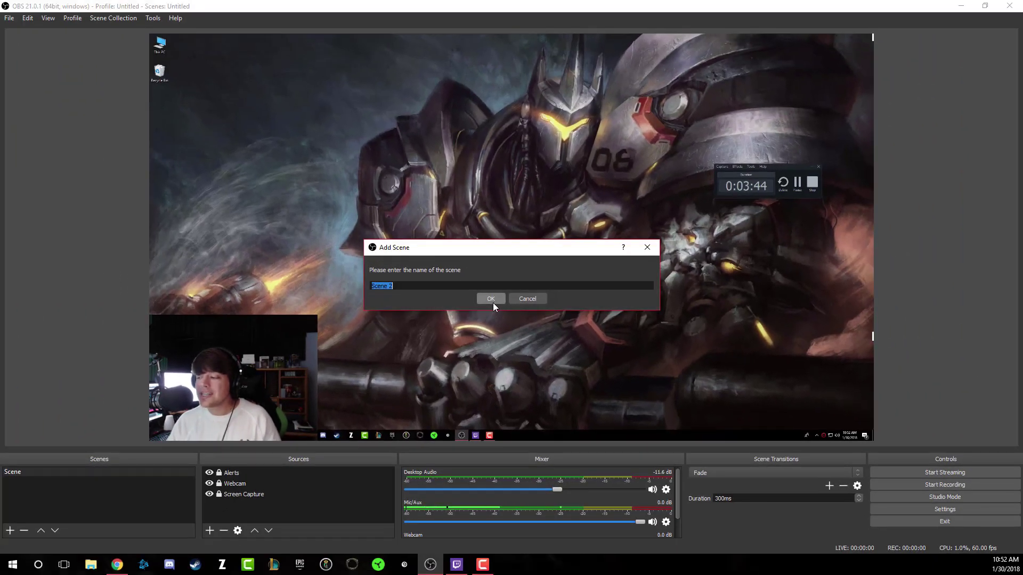
{"action": "left_click", "coordinate": [482, 306]}
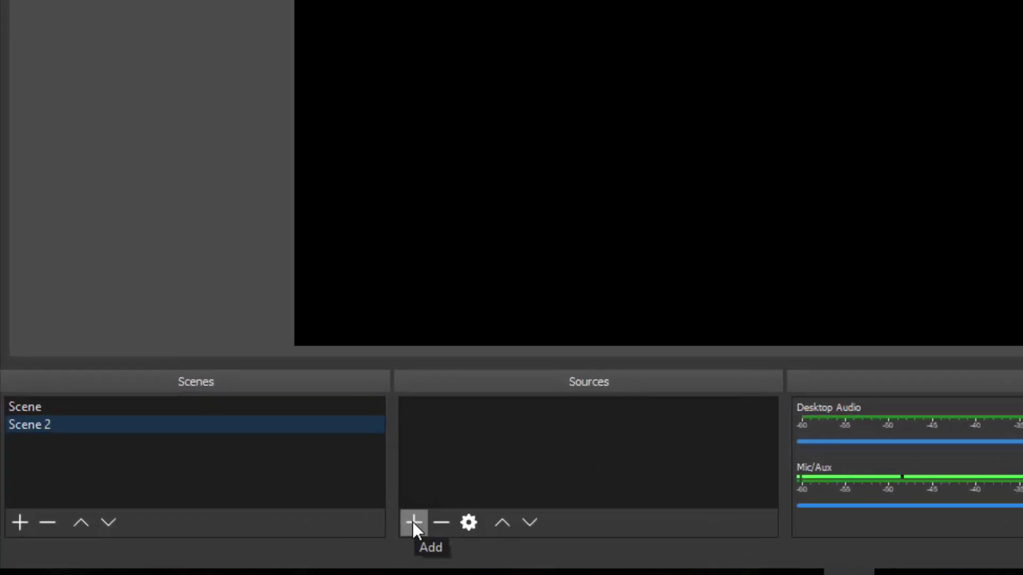
Create a new Video Capture Device source named 'Cam'.
{"action": "left_click", "coordinate": [412, 522]}
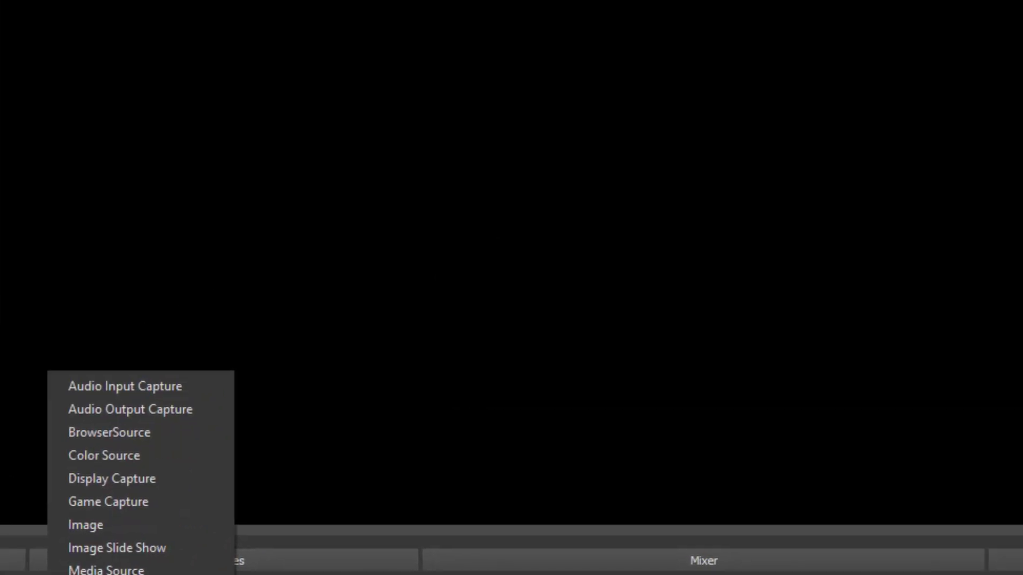
{"action": "left_click", "coordinate": [107, 572]}
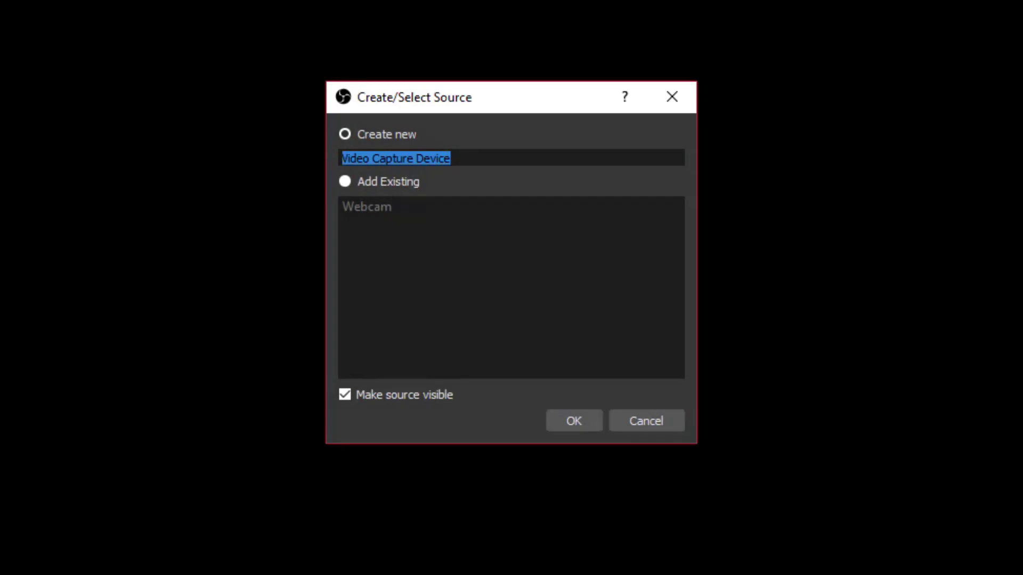
{"action": "type", "text": "Cam"}
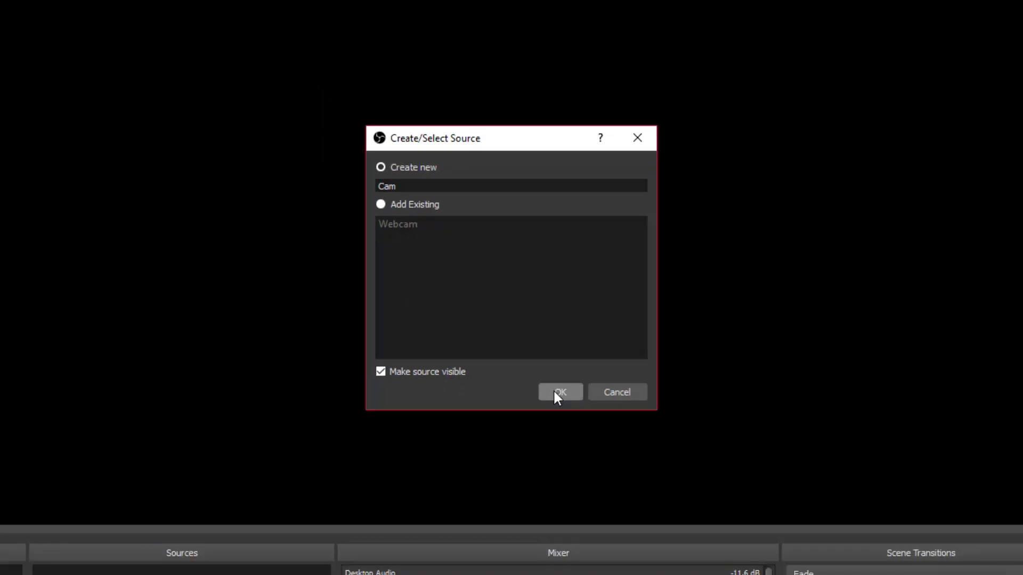
{"action": "left_click", "coordinate": [554, 391]}
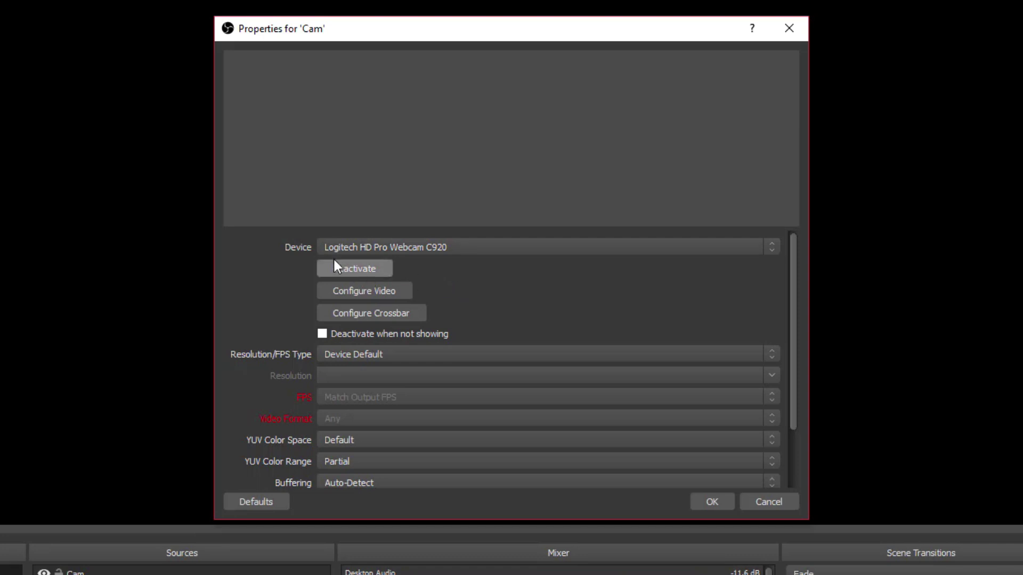
{"action": "left_click", "coordinate": [364, 247]}
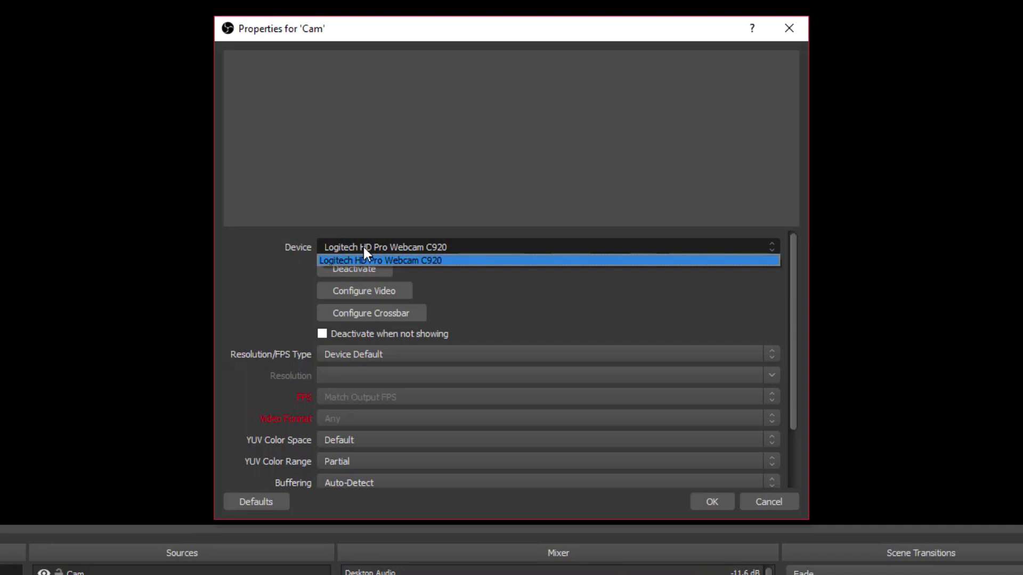
{"action": "left_click", "coordinate": [478, 295]}
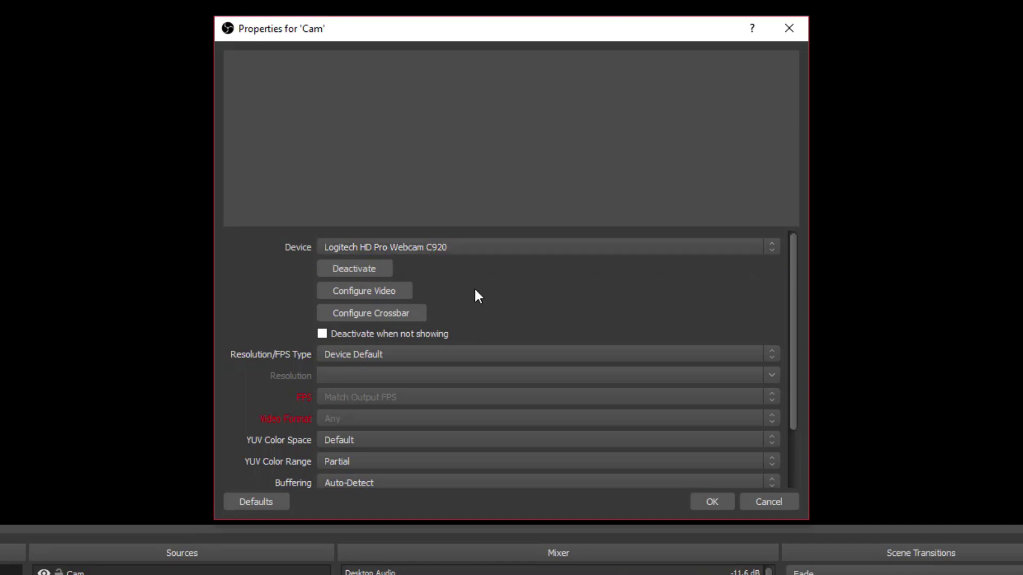
{"action": "scroll", "coordinate": [477, 296], "scroll_direction": "down", "scroll_amount": 2}
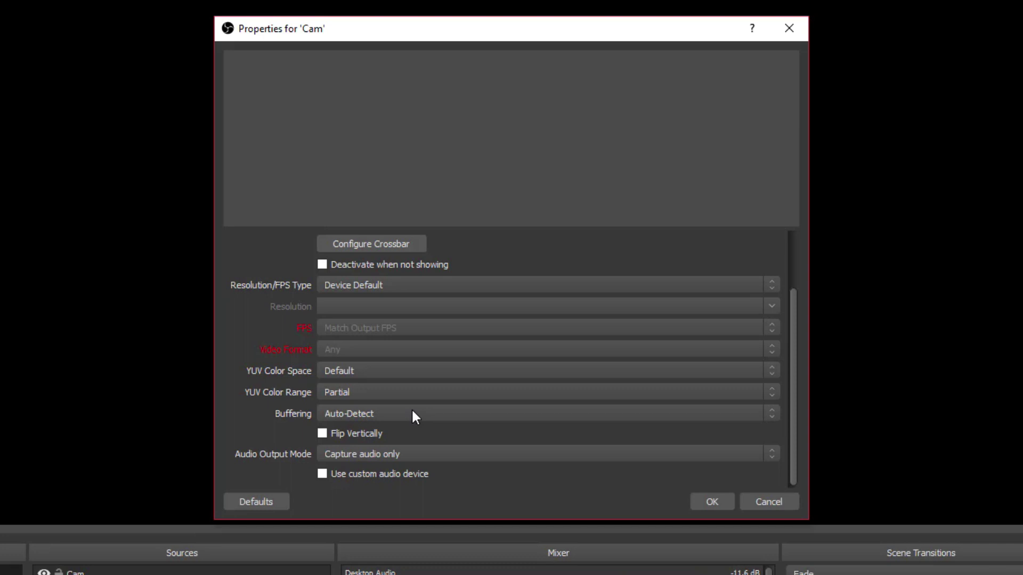
{"action": "scroll", "coordinate": [372, 410], "scroll_direction": "up", "scroll_amount": 2}
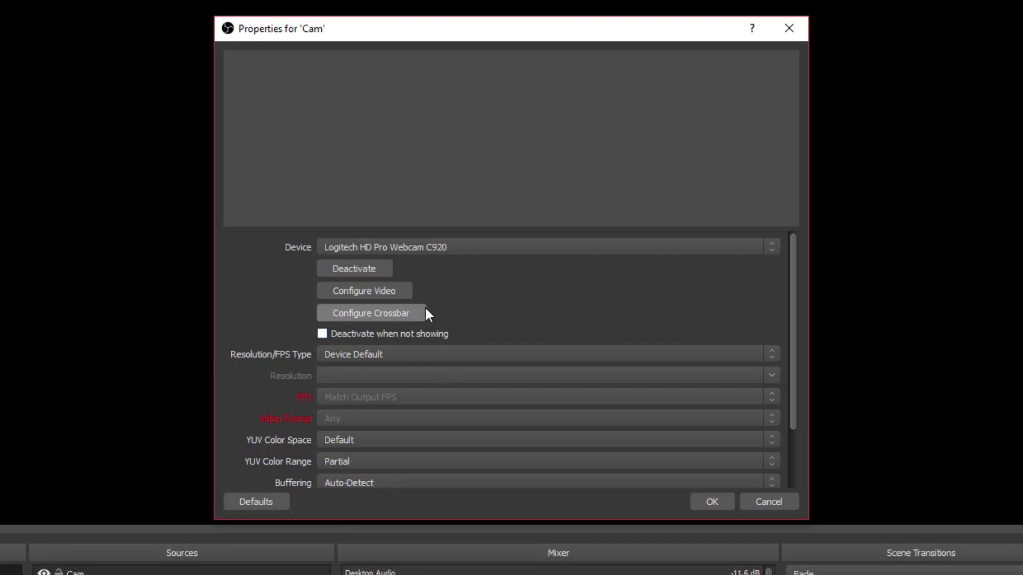
{"action": "left_click", "coordinate": [378, 289]}
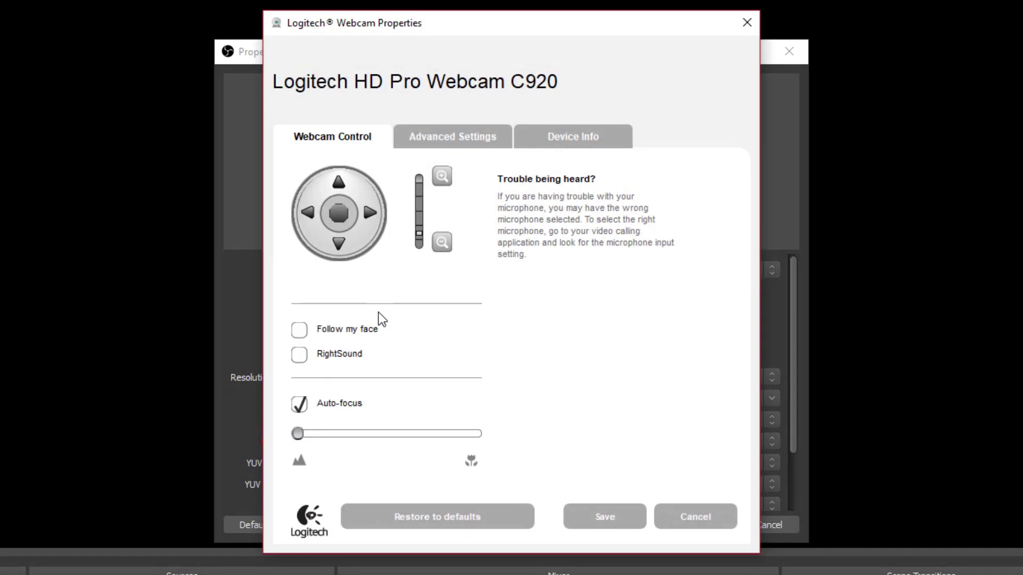
{"action": "left_click", "coordinate": [697, 516]}
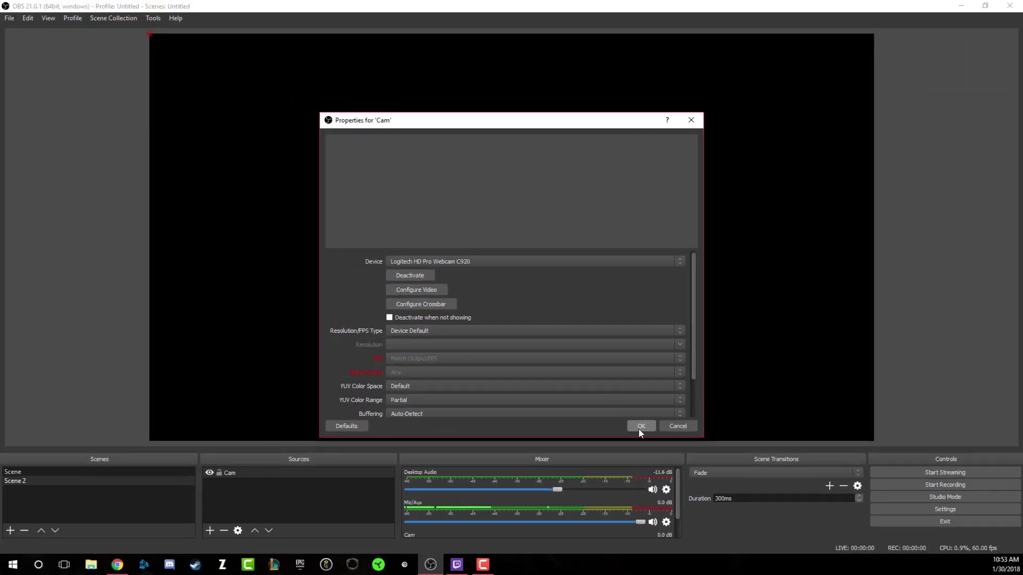
{"action": "left_click", "coordinate": [640, 426]}
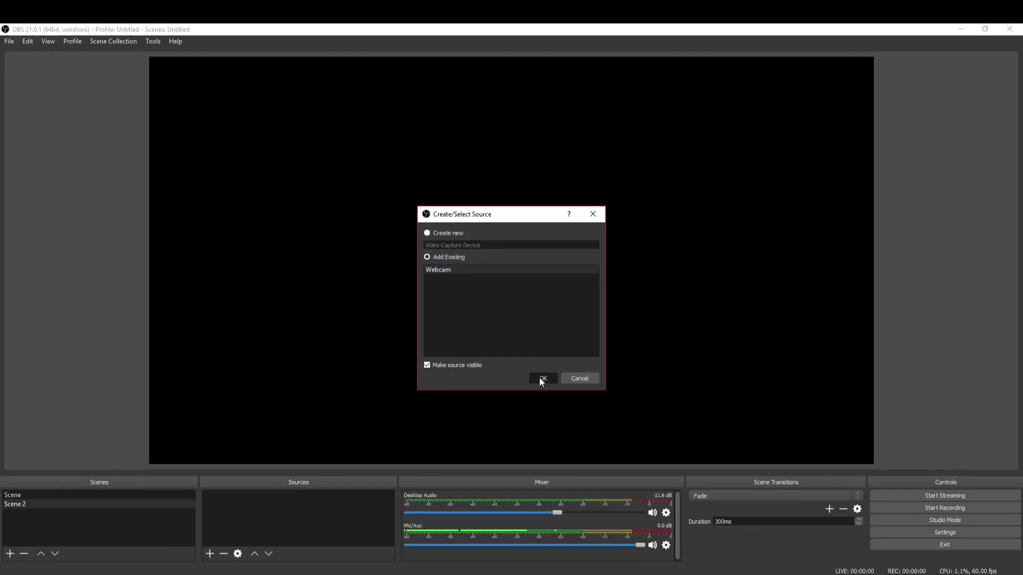
Add the existing Webcam source and shrink it into the canvas's bottom-left corner.
{"action": "left_click", "coordinate": [565, 442]}
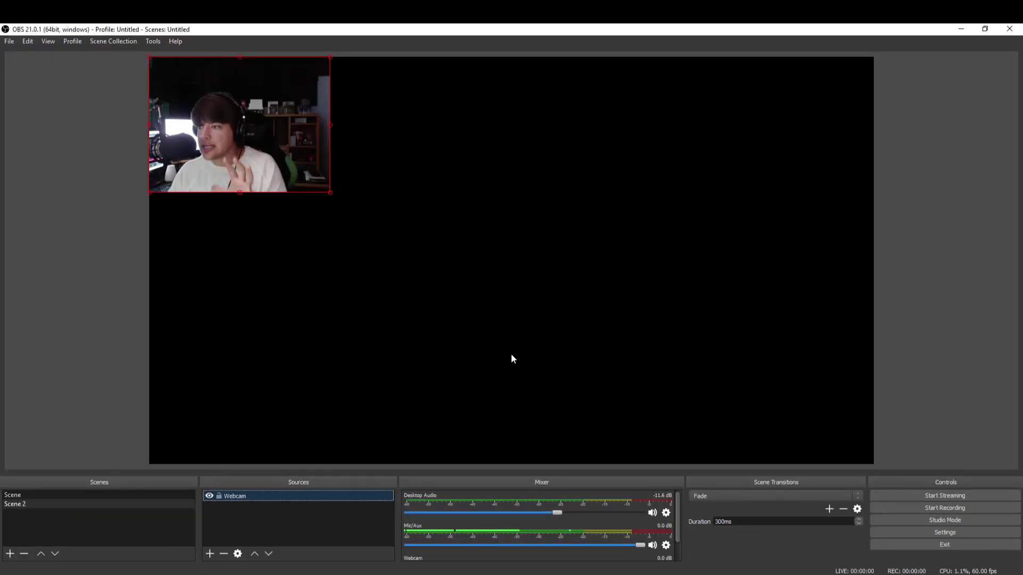
{"action": "left_click_drag", "start_coordinate": [297, 155], "coordinate": [522, 319]}
{"action": "left_click_drag", "start_coordinate": [590, 316], "coordinate": [235, 423]}
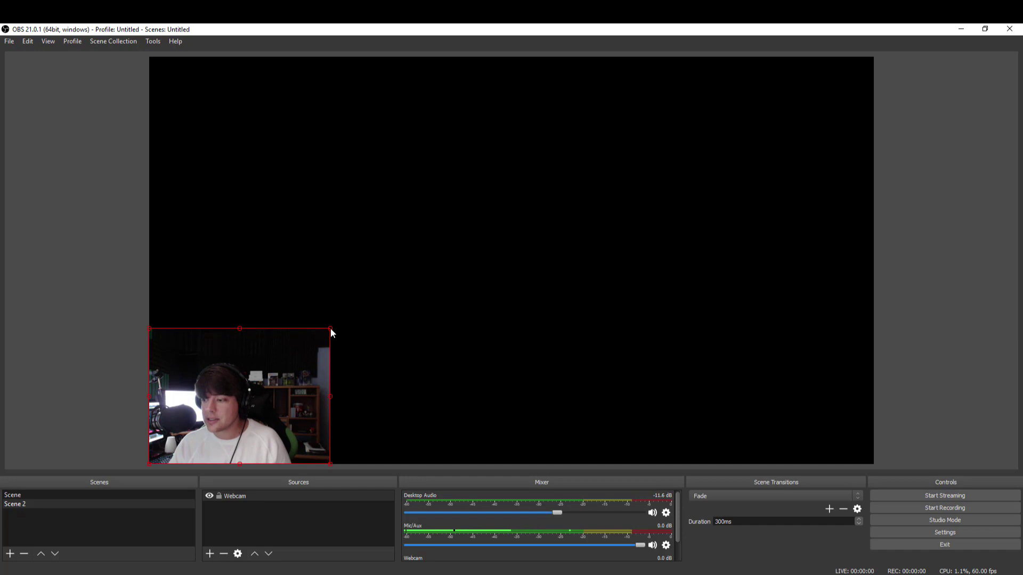
{"action": "left_click_drag", "start_coordinate": [330, 328], "coordinate": [280, 371]}
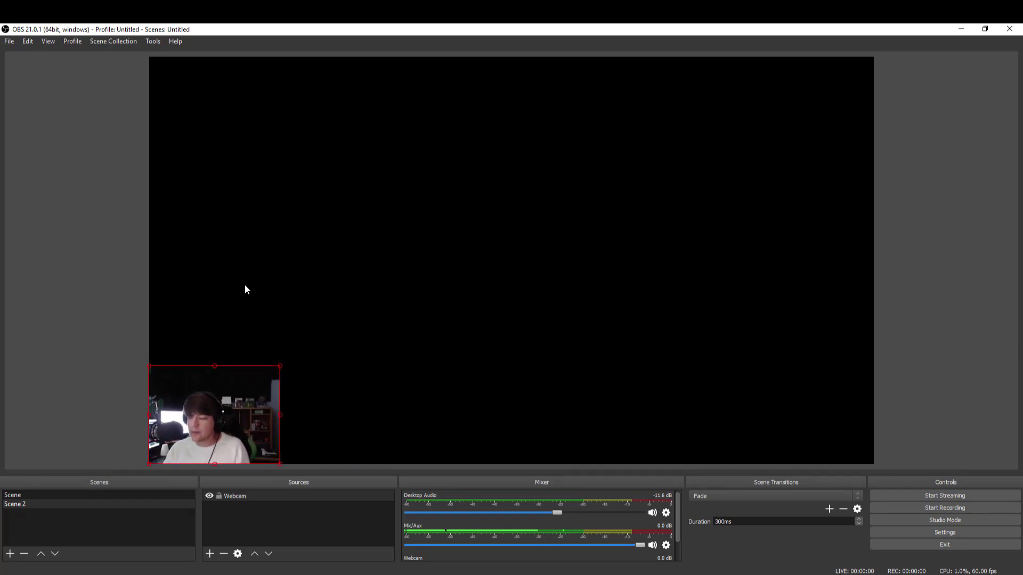
{"action": "left_click", "coordinate": [254, 528]}
{"action": "left_click", "coordinate": [251, 529]}
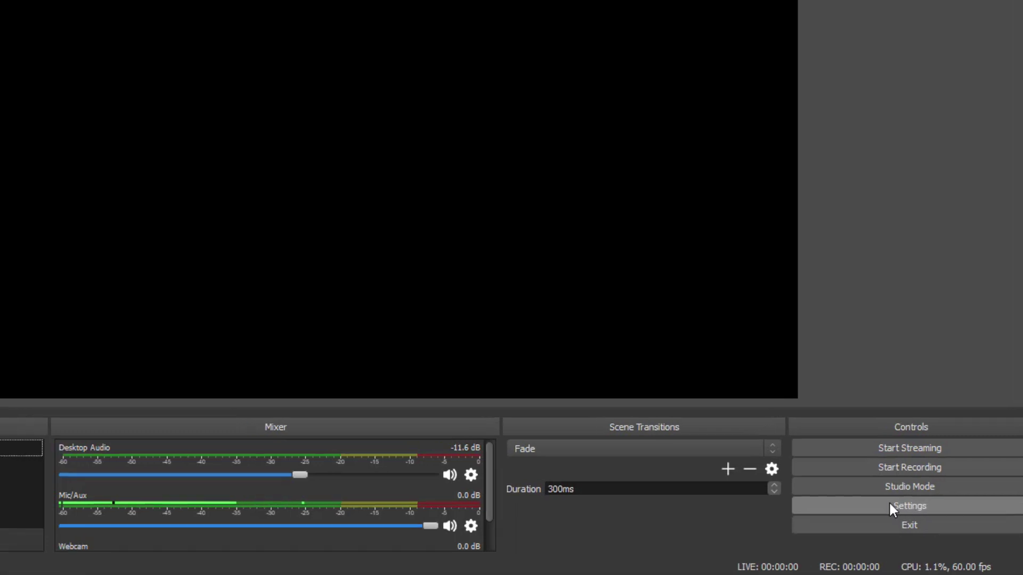
Open Settings and review the General page, where snapping sensitivity is 10.0.
{"action": "left_click", "coordinate": [890, 504]}
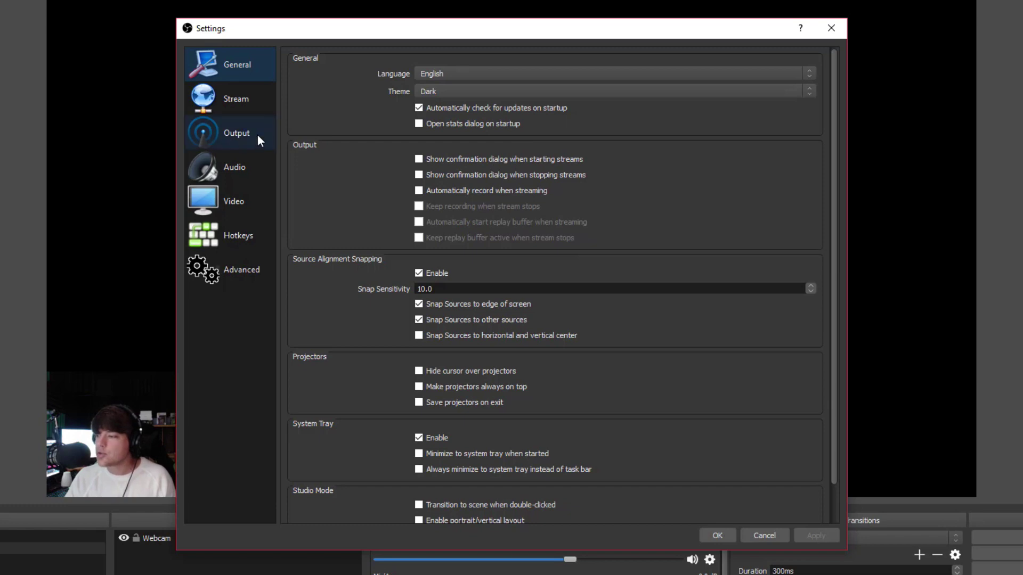
{"action": "scroll", "coordinate": [475, 261], "scroll_direction": "down", "scroll_amount": 1}
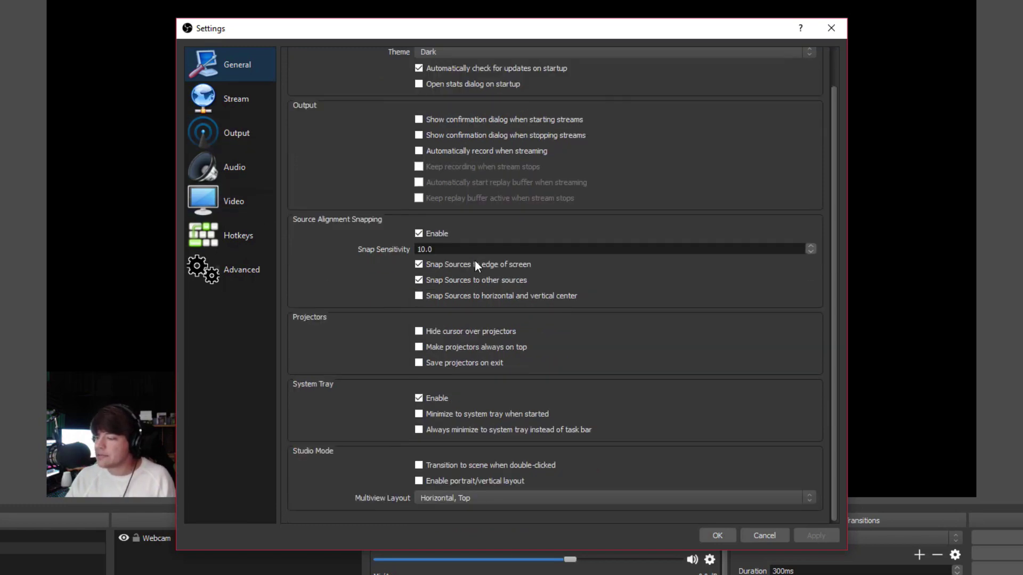
{"action": "scroll", "coordinate": [462, 318], "scroll_direction": "up", "scroll_amount": 1}
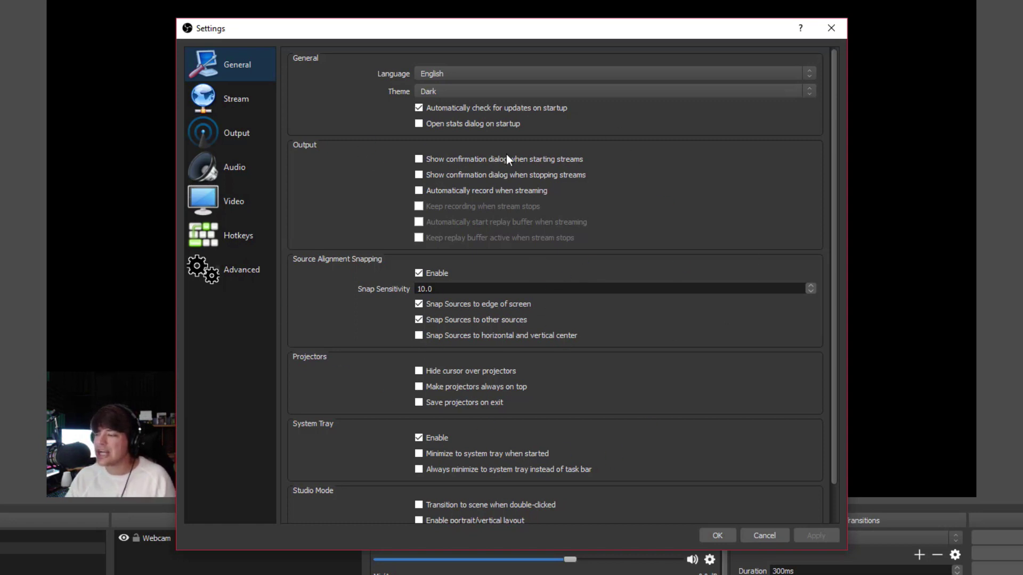
On the Stream page, keep Streaming Services with Twitch and the Auto (Recommended) server.
{"action": "left_click", "coordinate": [248, 103]}
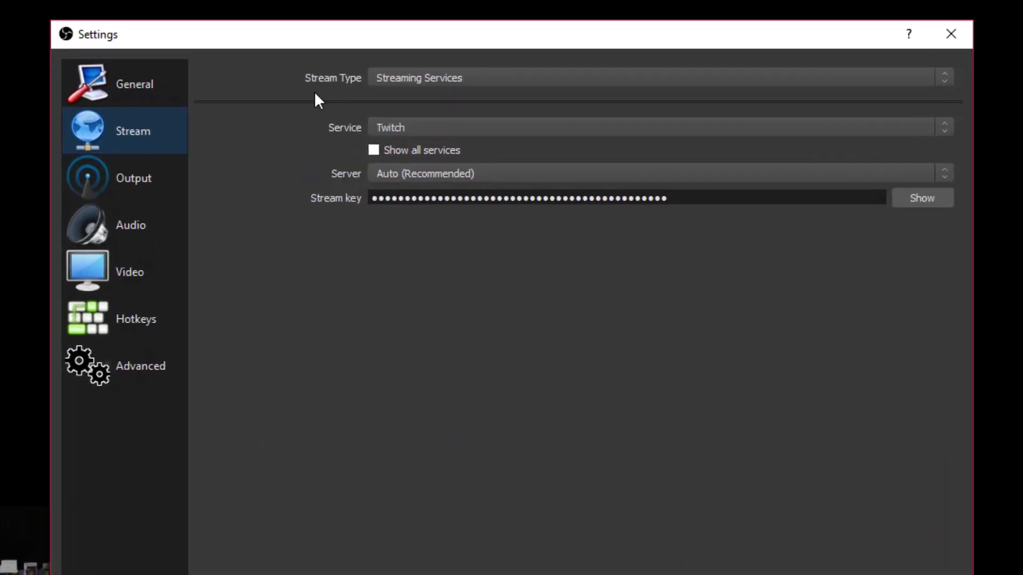
{"action": "left_click", "coordinate": [427, 60]}
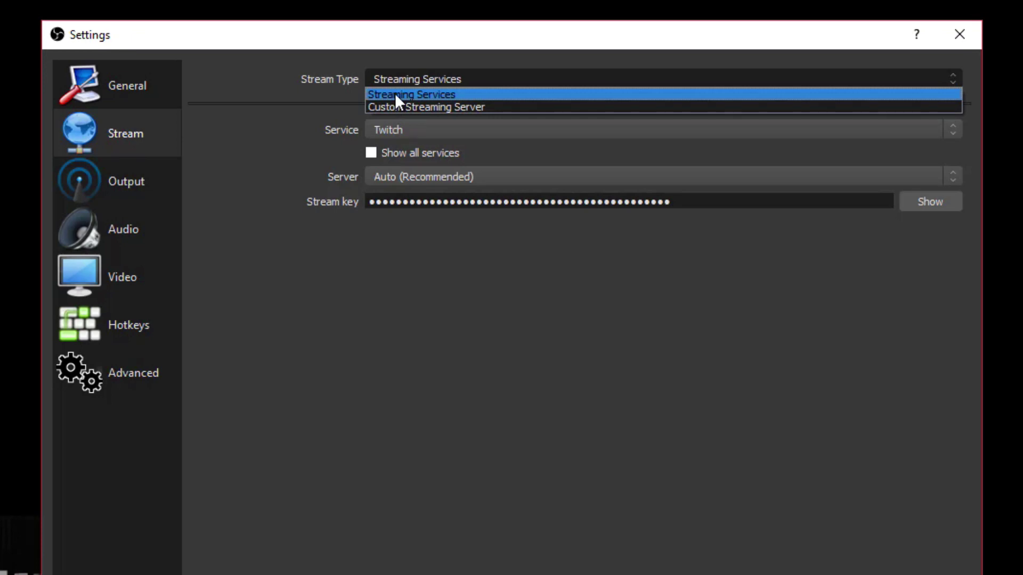
{"action": "left_click", "coordinate": [395, 95]}
{"action": "left_click", "coordinate": [397, 132]}
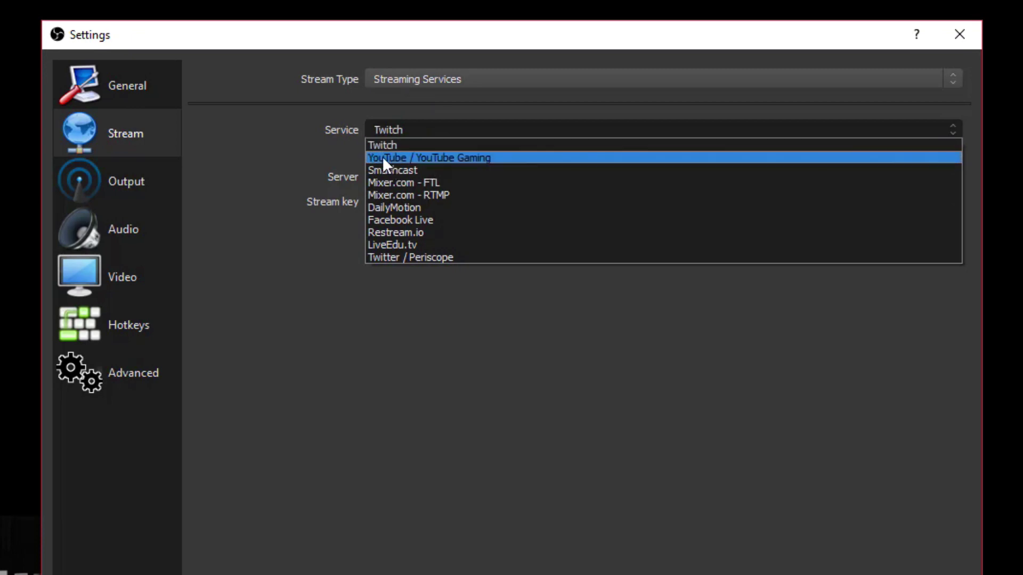
{"action": "left_click", "coordinate": [322, 145]}
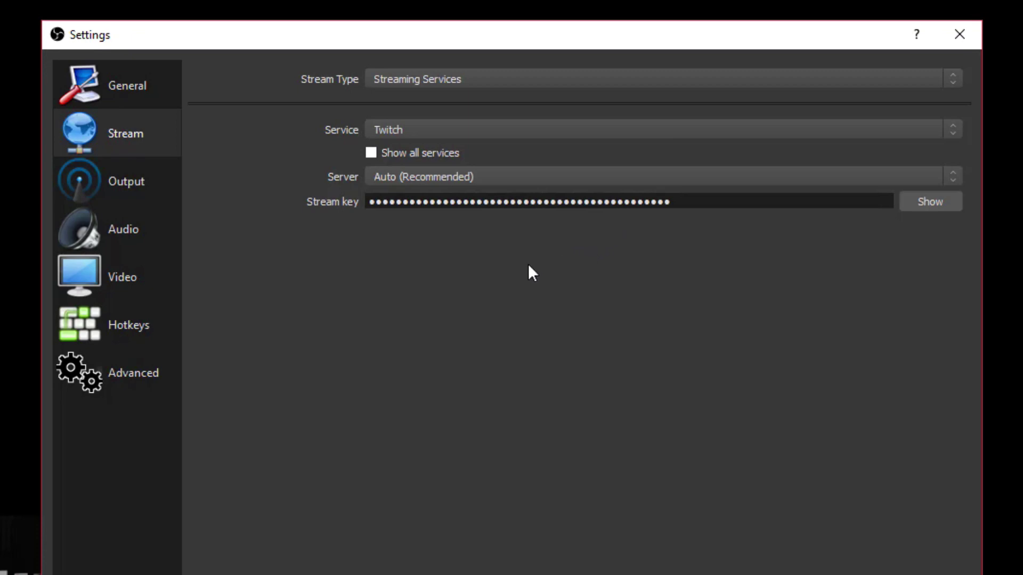
Switch the Output mode to Advanced.
{"action": "left_click", "coordinate": [155, 178]}
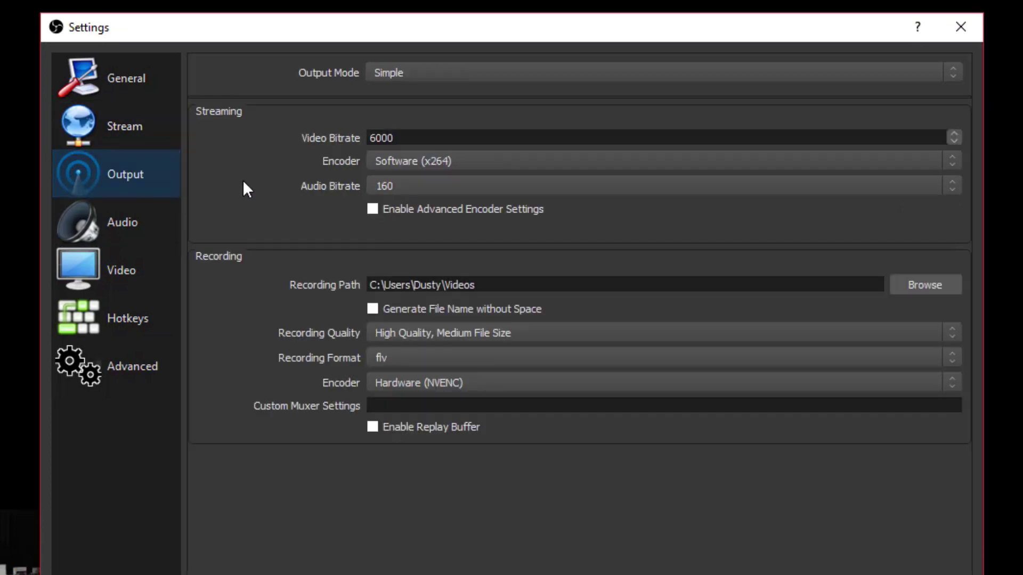
{"action": "left_click", "coordinate": [386, 75]}
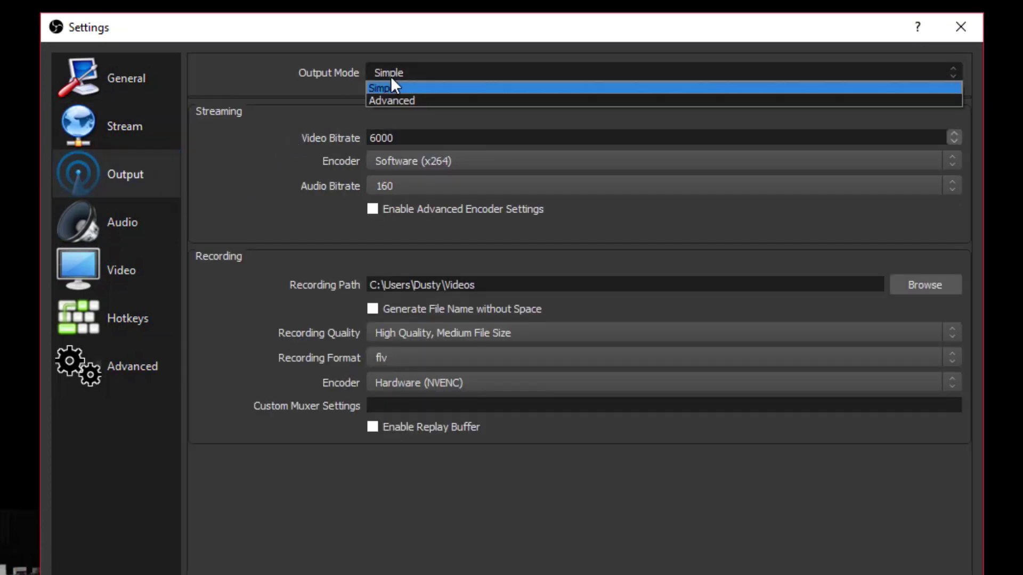
{"action": "left_click", "coordinate": [404, 105]}
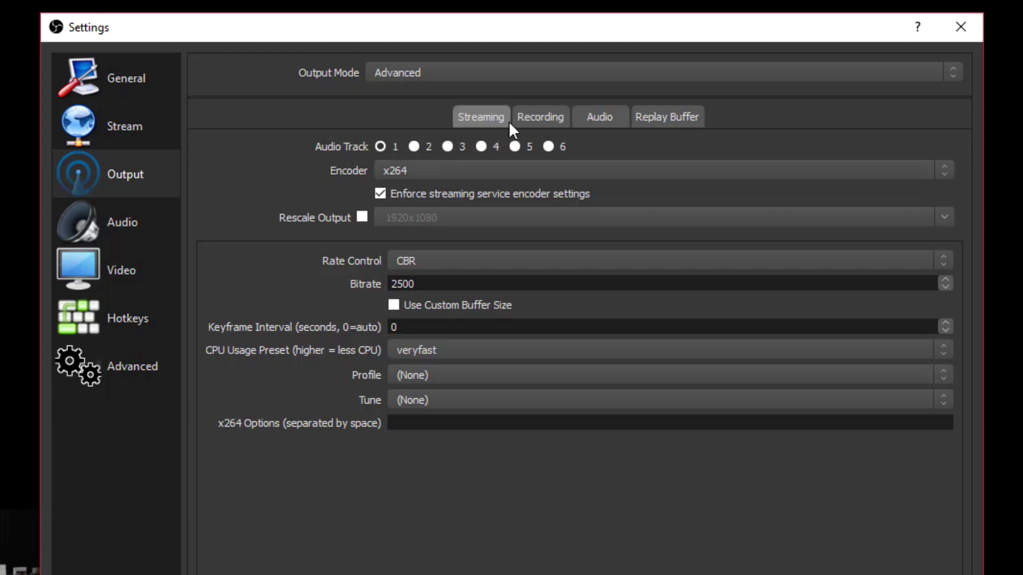
Keep x264 at 2500 bitrate, rescale stream output to 1920x1080, and apply.
{"action": "left_click", "coordinate": [491, 117]}
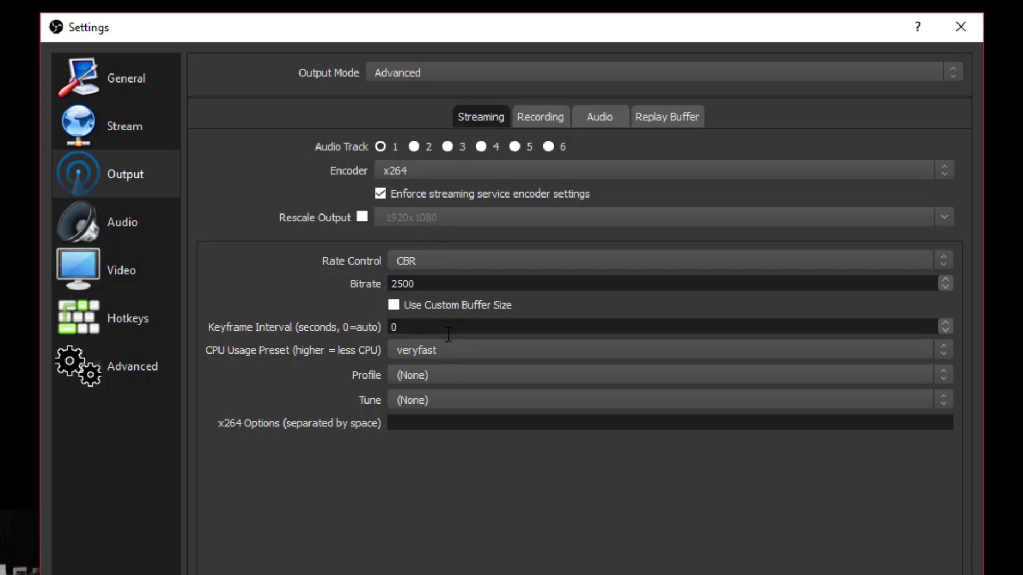
{"action": "left_click", "coordinate": [412, 177]}
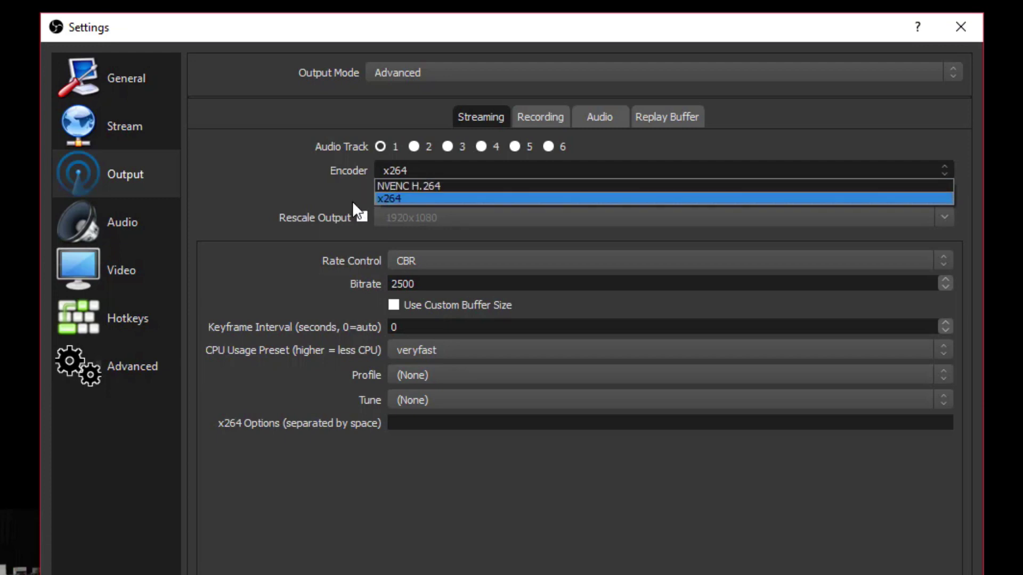
{"action": "left_click", "coordinate": [313, 192]}
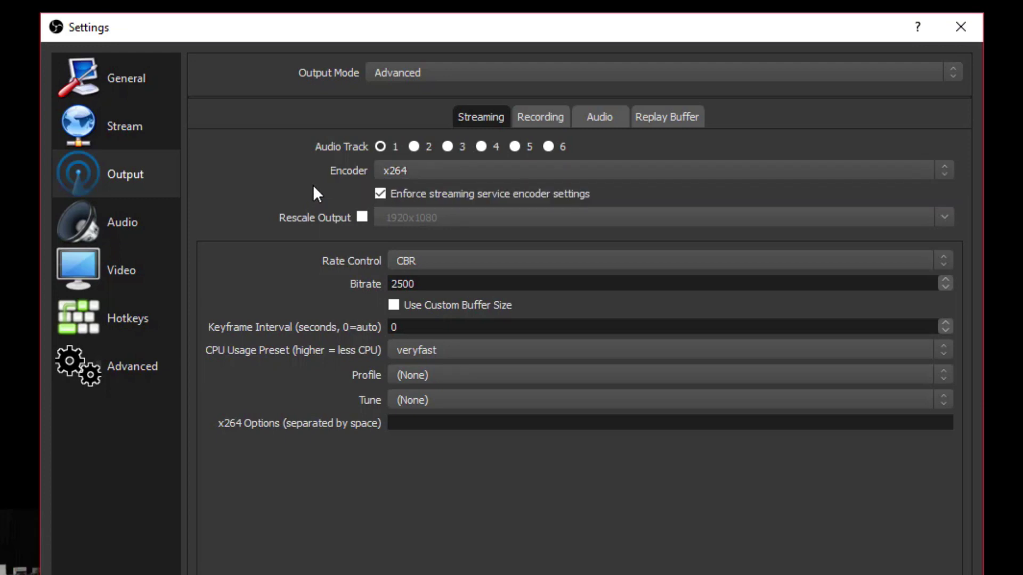
{"action": "left_click", "coordinate": [362, 217]}
{"action": "left_click", "coordinate": [409, 218]}
{"action": "left_click", "coordinate": [944, 219]}
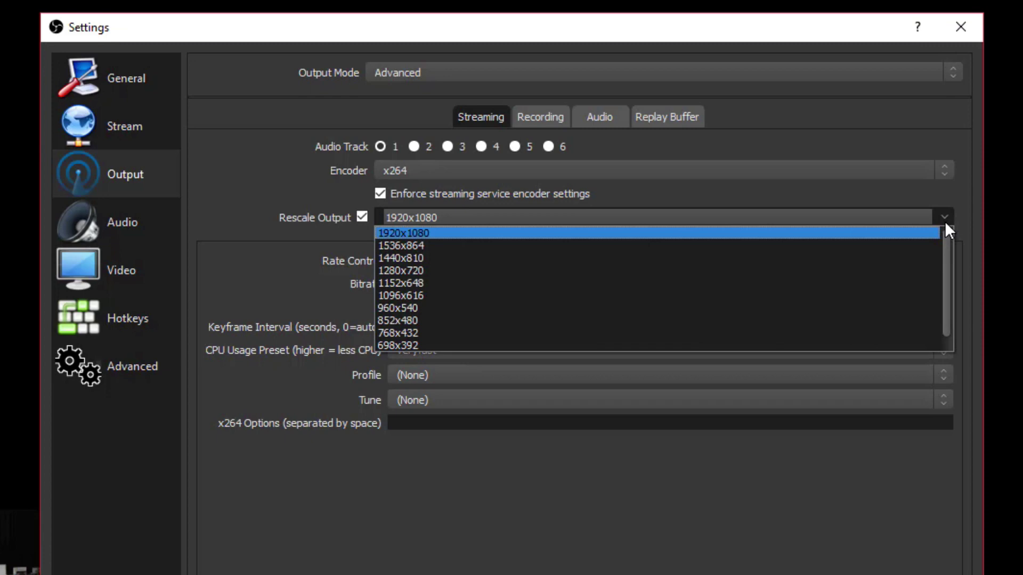
{"action": "left_click", "coordinate": [416, 215]}
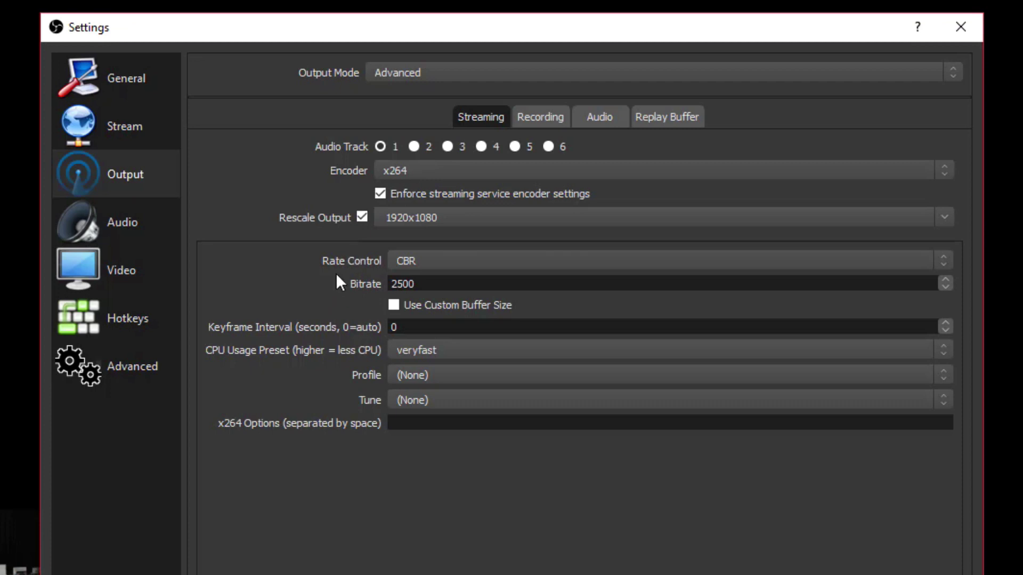
{"action": "key", "text": "Tab"}
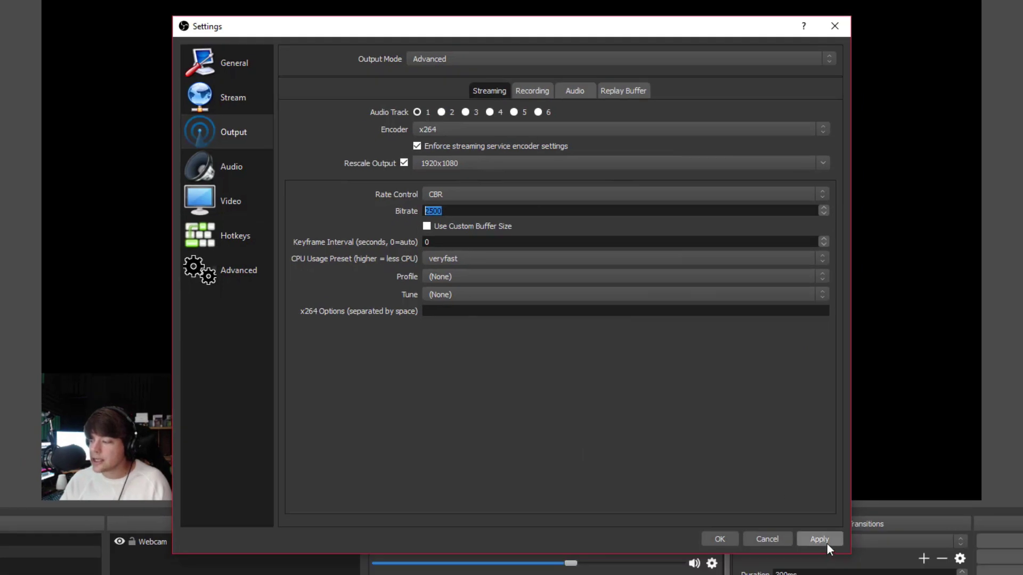
{"action": "left_click", "coordinate": [827, 539]}
Check the Audio page, leaving desktop audio on Speakers (2- Realtek High Definition Audio).
{"action": "left_click", "coordinate": [240, 163]}
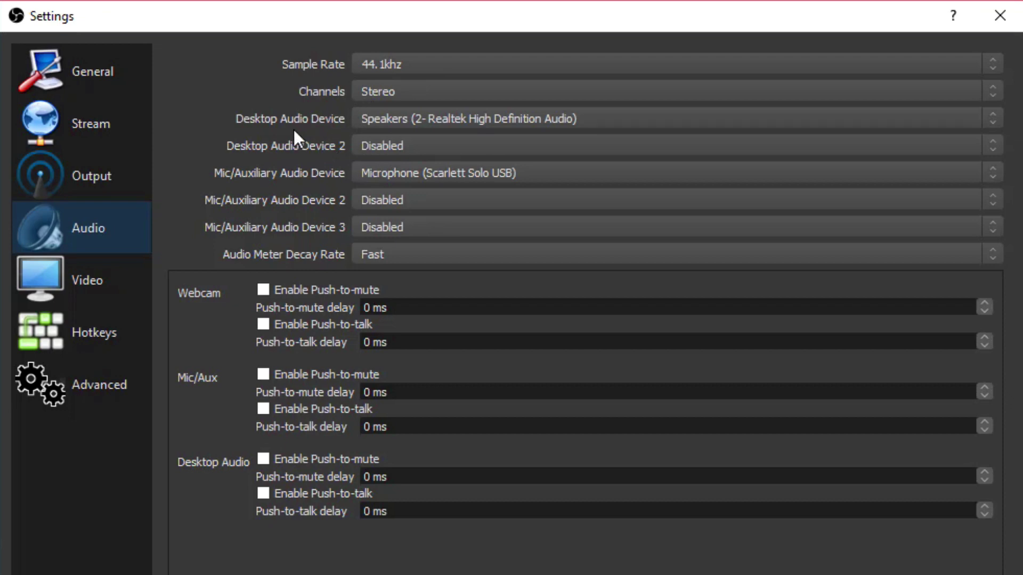
{"action": "left_click", "coordinate": [375, 118]}
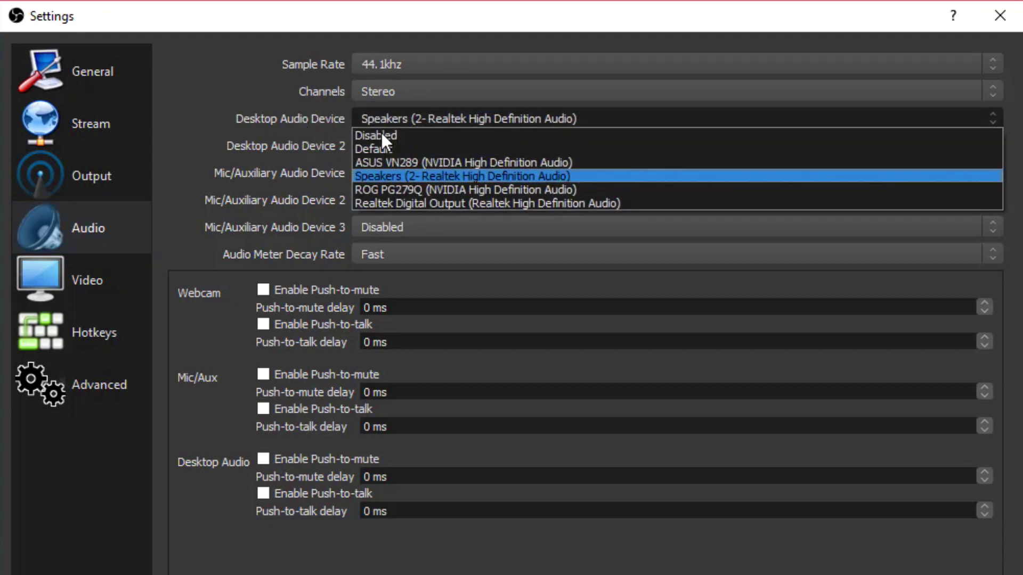
{"action": "left_click", "coordinate": [384, 172]}
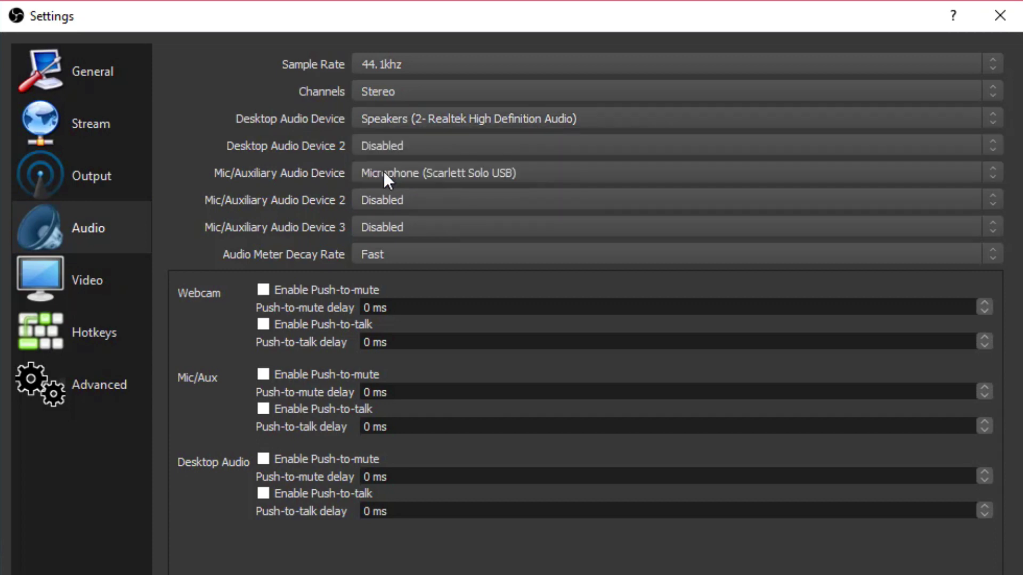
{"action": "left_click", "coordinate": [389, 123]}
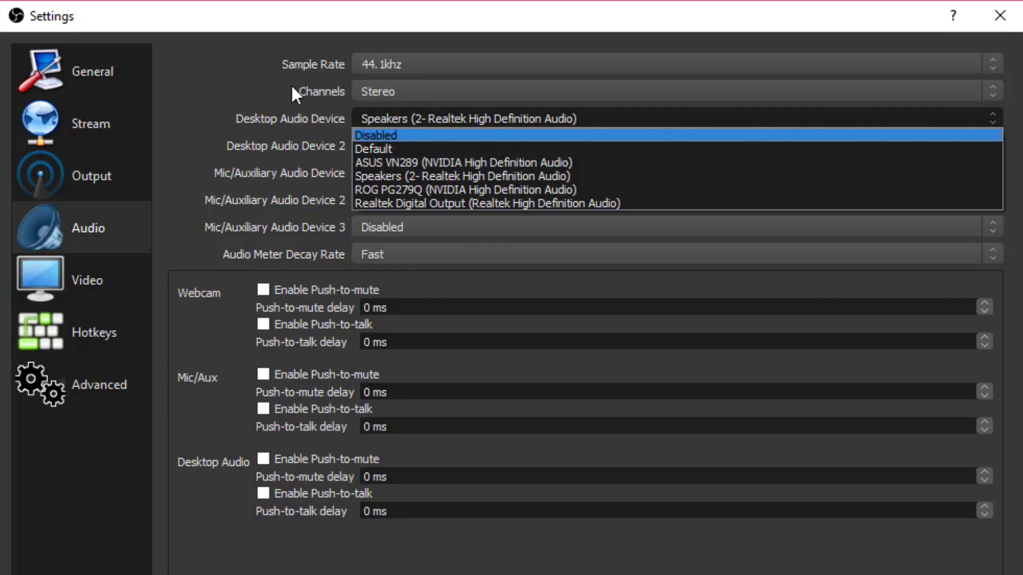
{"action": "left_click", "coordinate": [270, 85]}
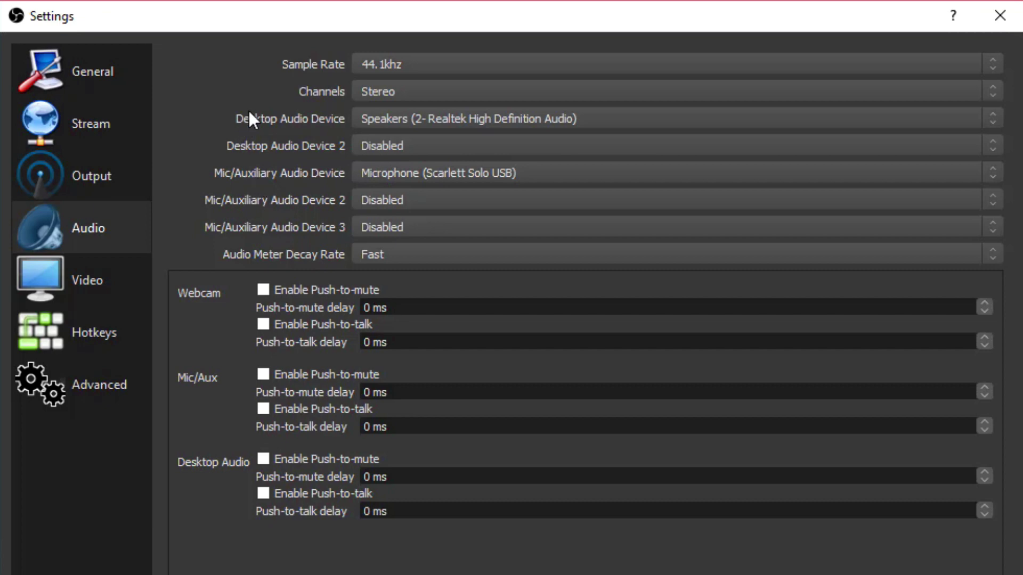
{"action": "left_click", "coordinate": [382, 116]}
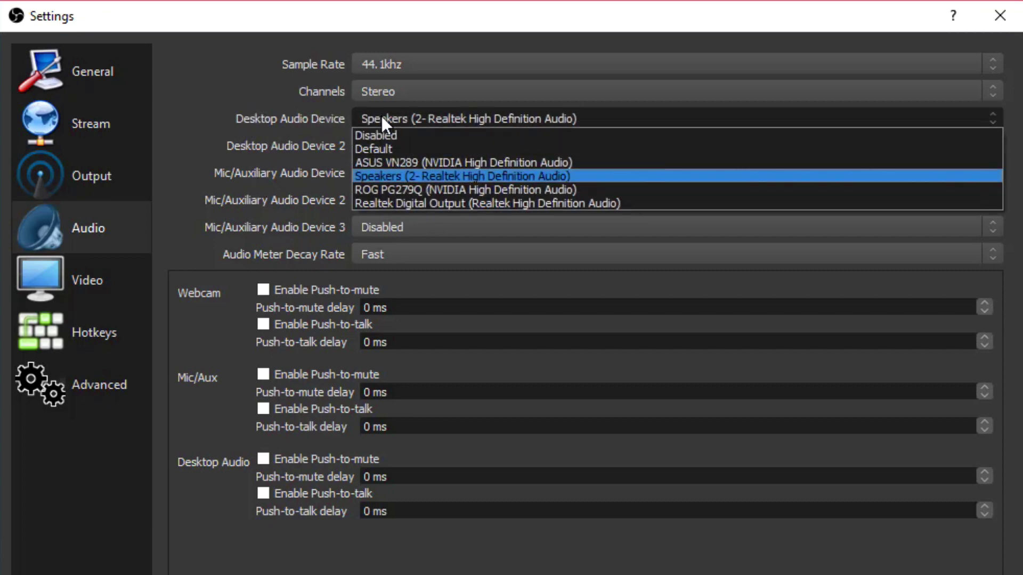
{"action": "left_click", "coordinate": [205, 92]}
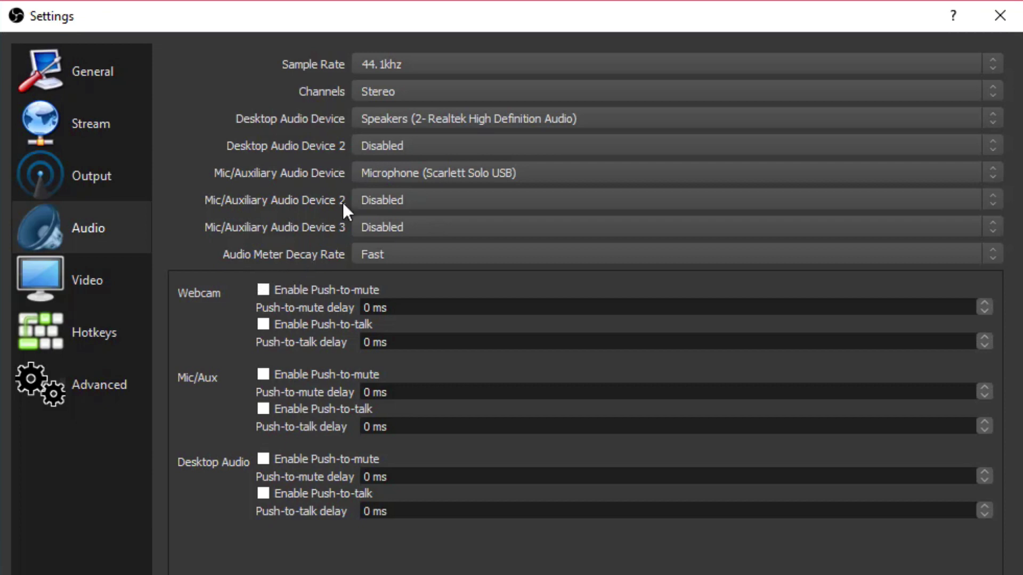
Keep Microphone (Scarlett Solo USB) as the mic input, then view the Video page.
{"action": "left_click", "coordinate": [416, 169]}
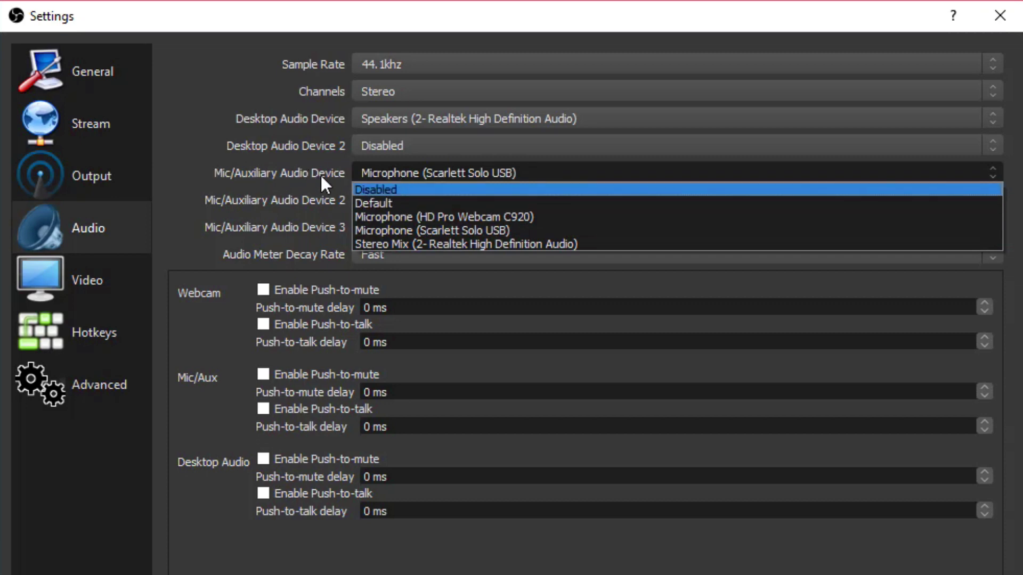
{"action": "left_click", "coordinate": [198, 154]}
{"action": "left_click", "coordinate": [405, 170]}
{"action": "left_click", "coordinate": [199, 143]}
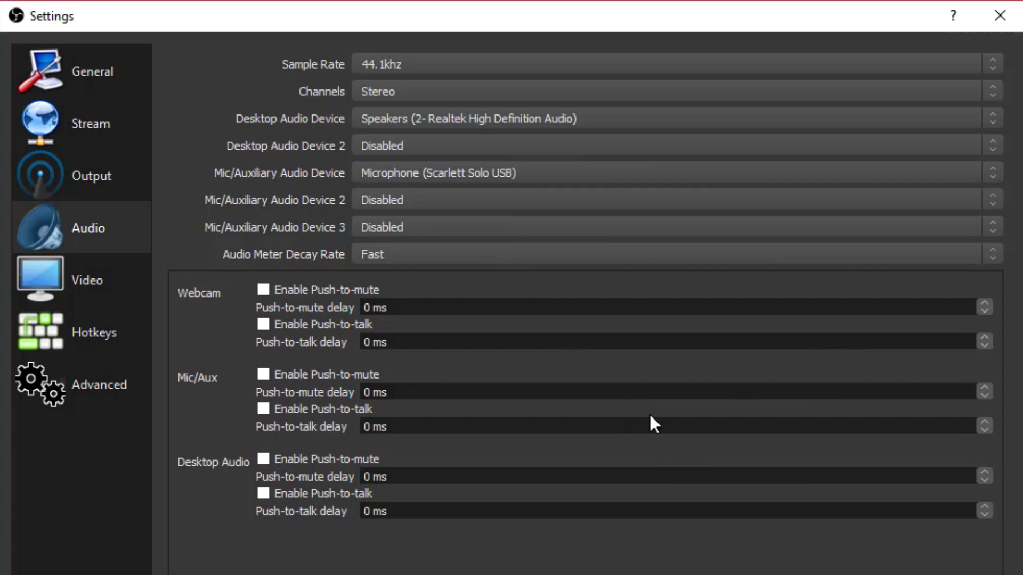
{"action": "left_click", "coordinate": [113, 281]}
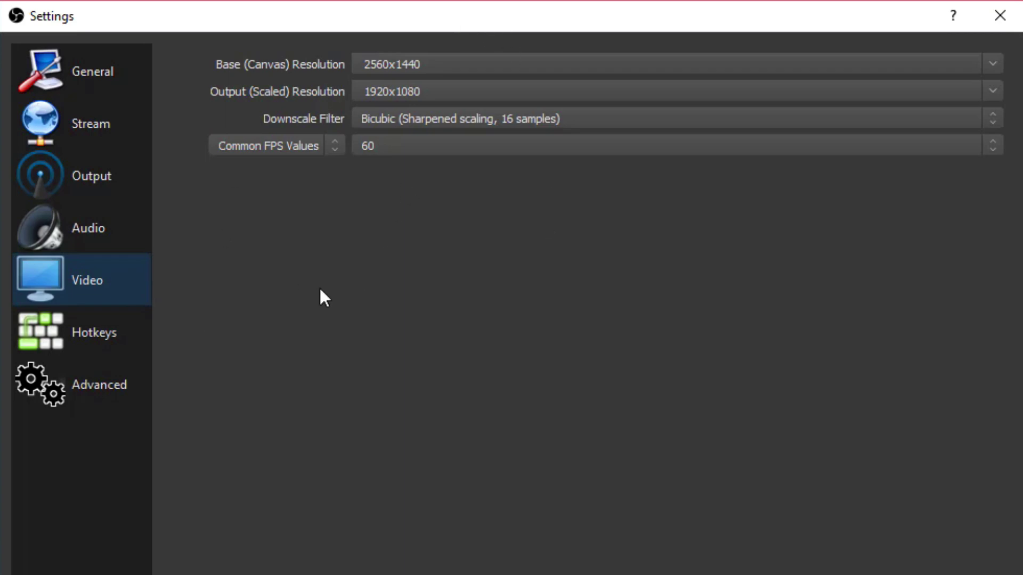
Look over the Hotkeys and Advanced pages, then close Settings with OK.
{"action": "left_click", "coordinate": [107, 336]}
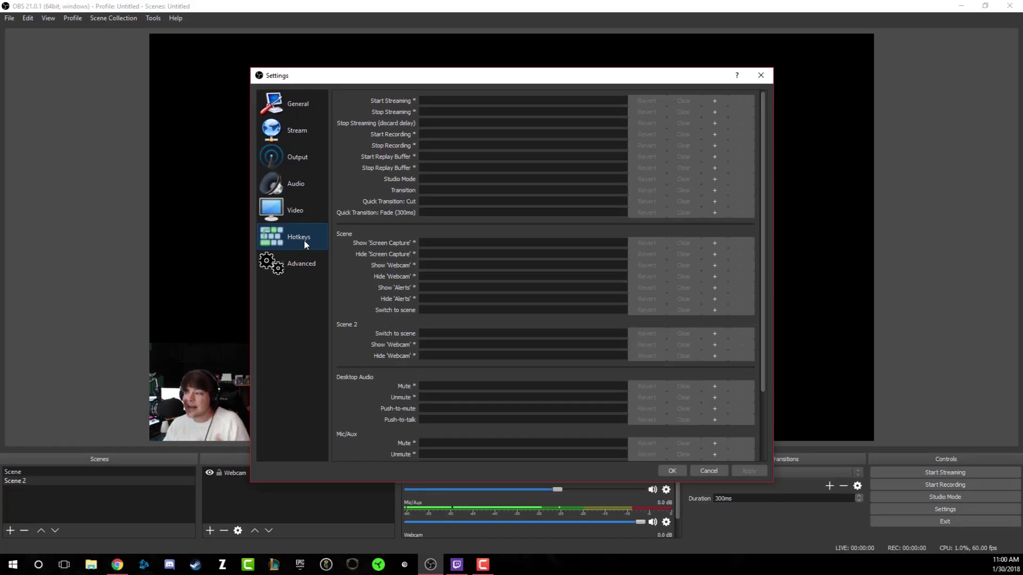
{"action": "left_click", "coordinate": [298, 262]}
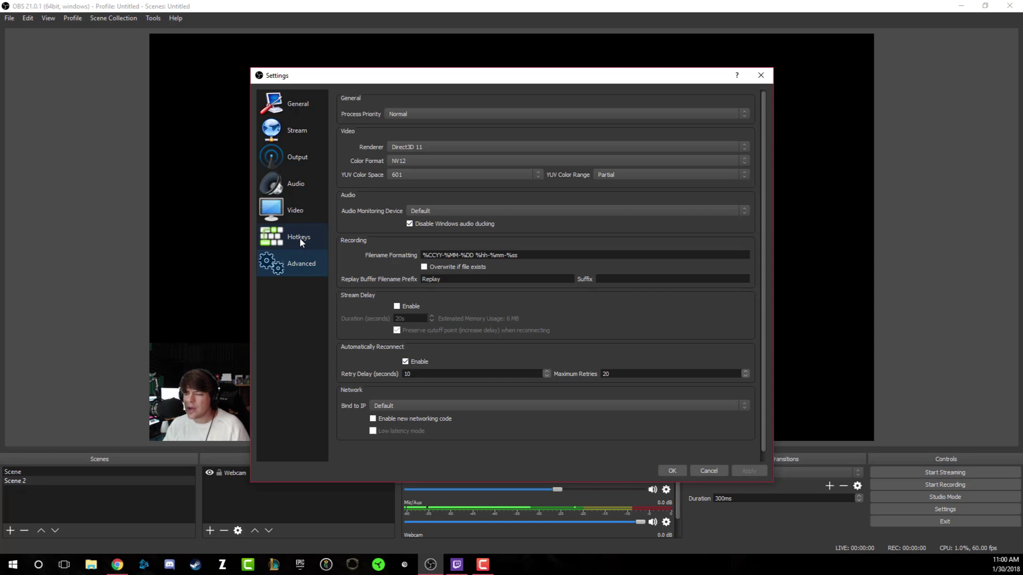
{"action": "left_click", "coordinate": [298, 240]}
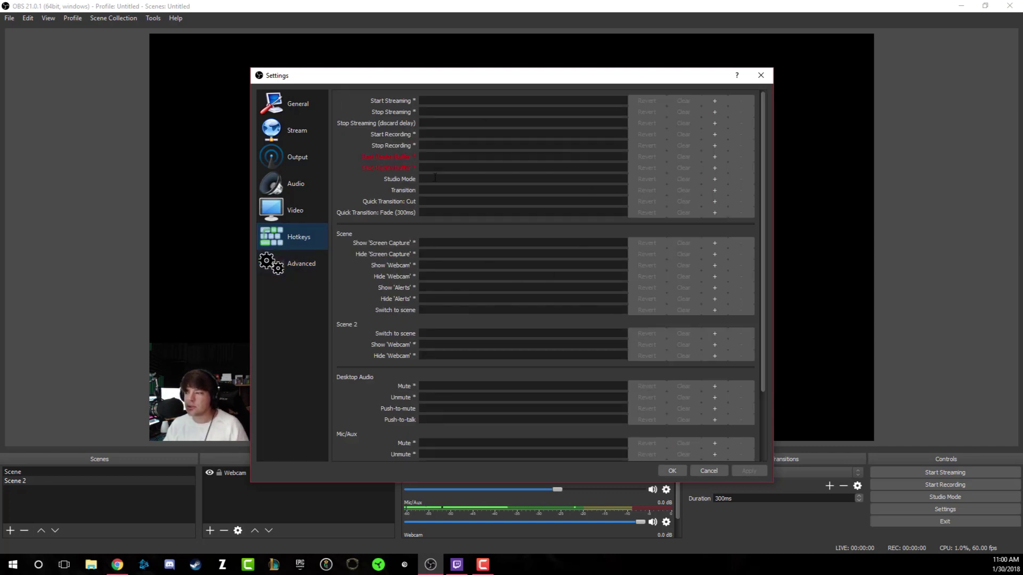
{"action": "mouse_move", "coordinate": [434, 111]}
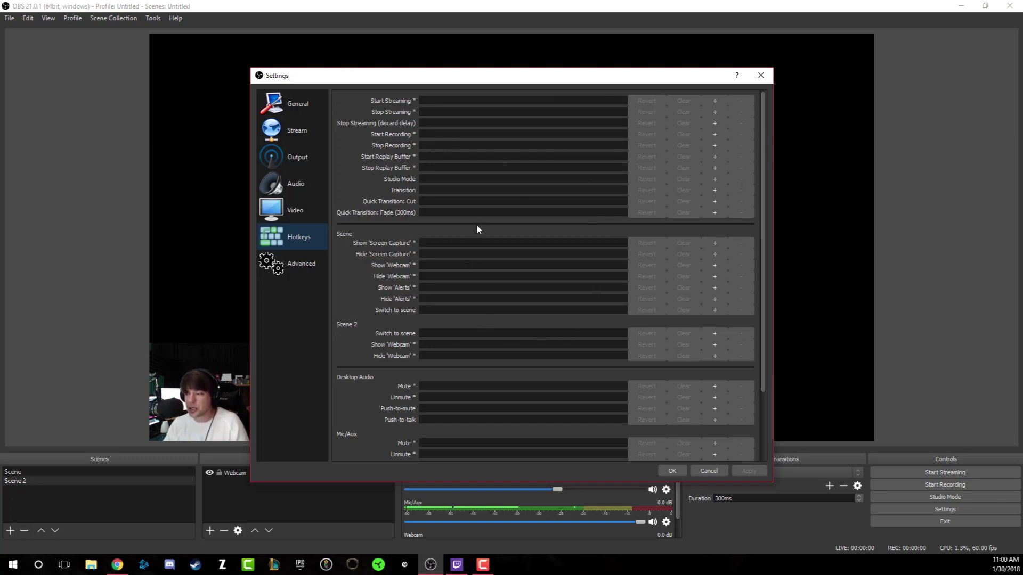
{"action": "left_click", "coordinate": [307, 268]}
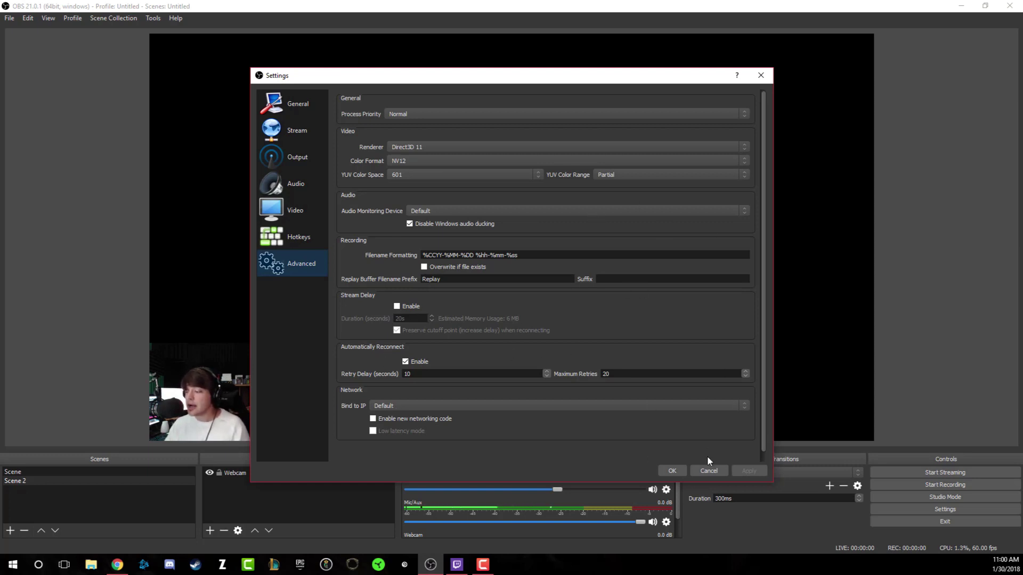
{"action": "left_click", "coordinate": [677, 470]}
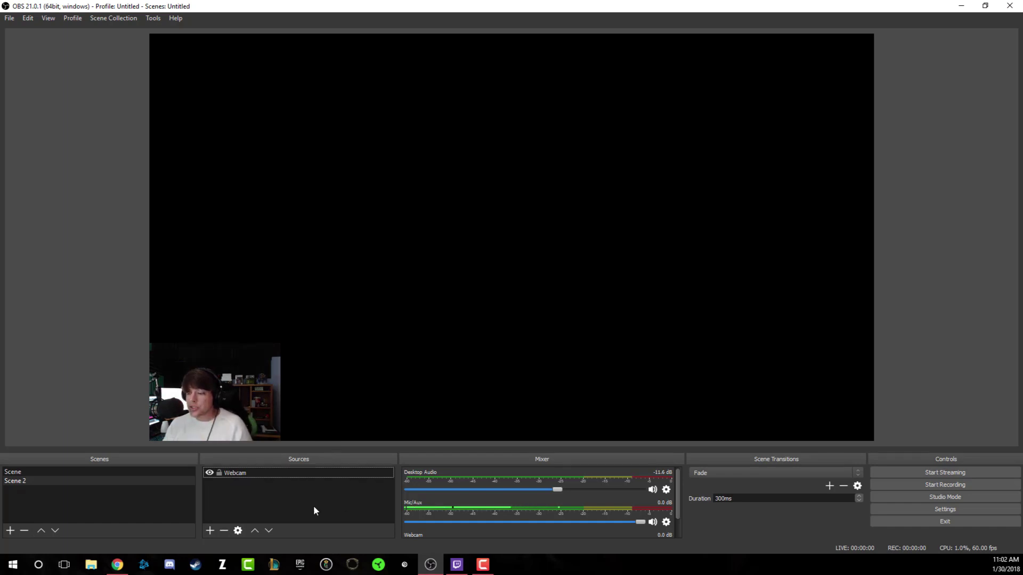
Add a new Display Capture source capturing Display 0 at 2560x1440.
{"action": "left_click", "coordinate": [210, 530]}
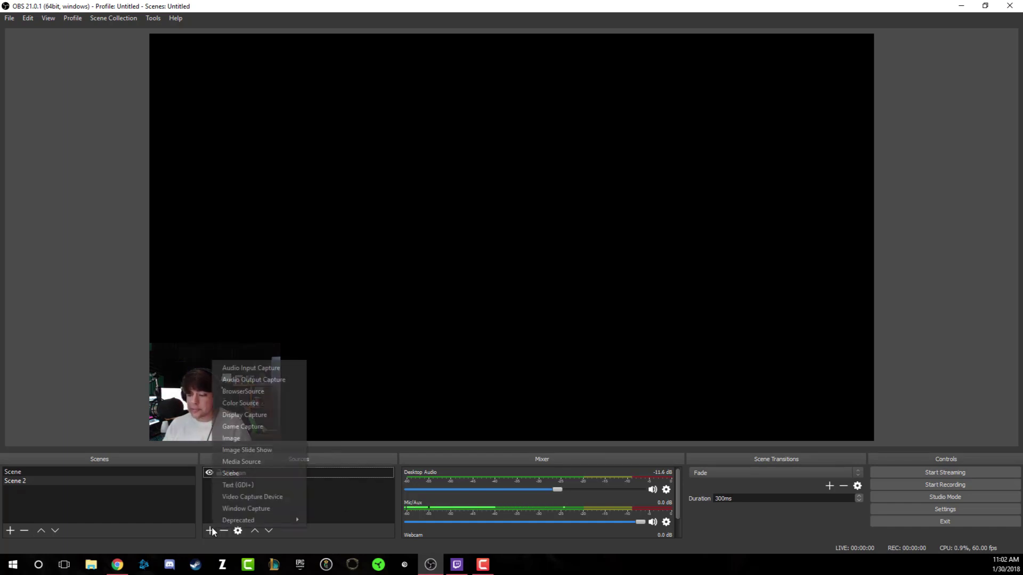
{"action": "left_click", "coordinate": [254, 416]}
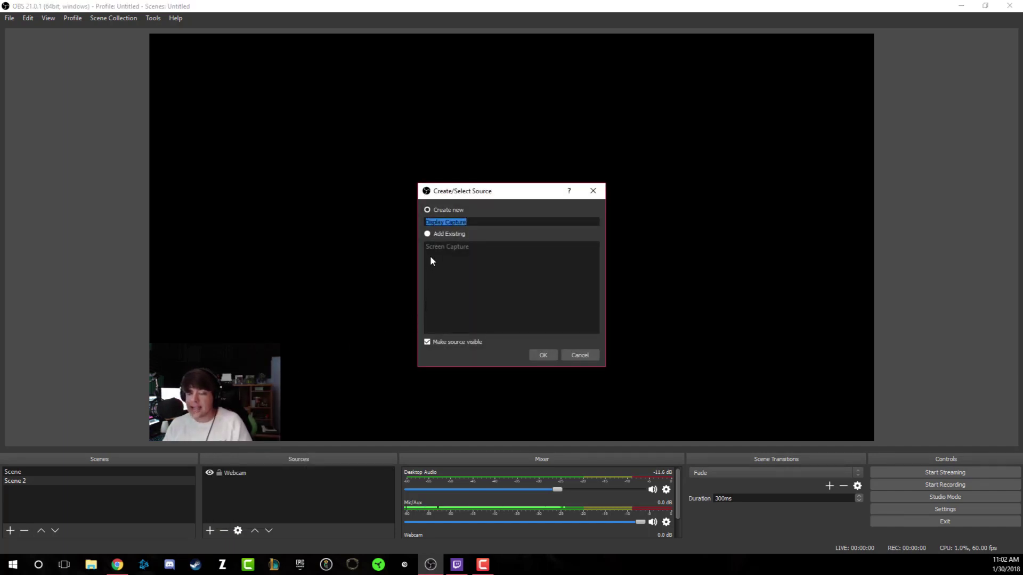
{"action": "left_click", "coordinate": [428, 234]}
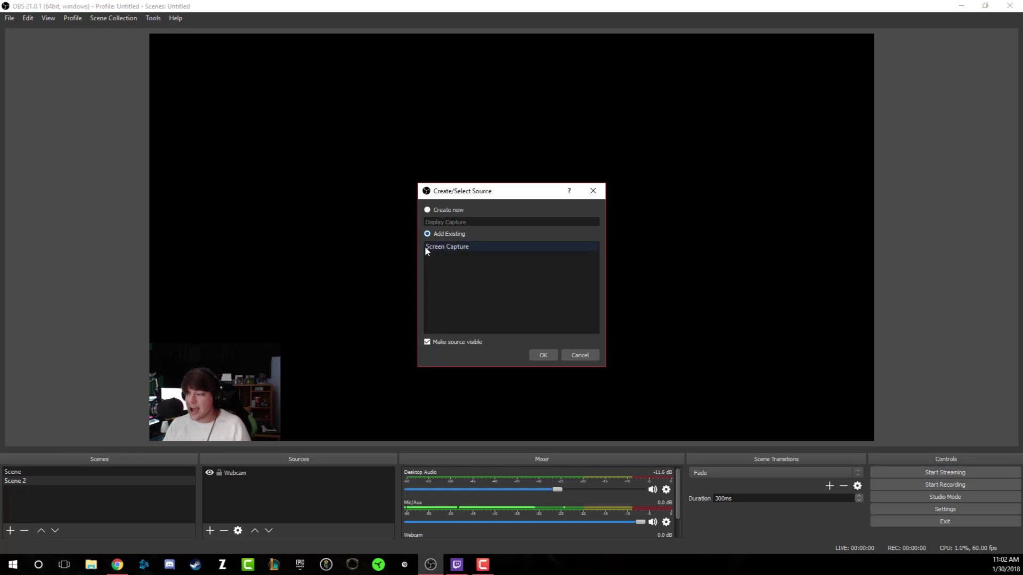
{"action": "left_click", "coordinate": [427, 210]}
{"action": "left_click", "coordinate": [543, 355]}
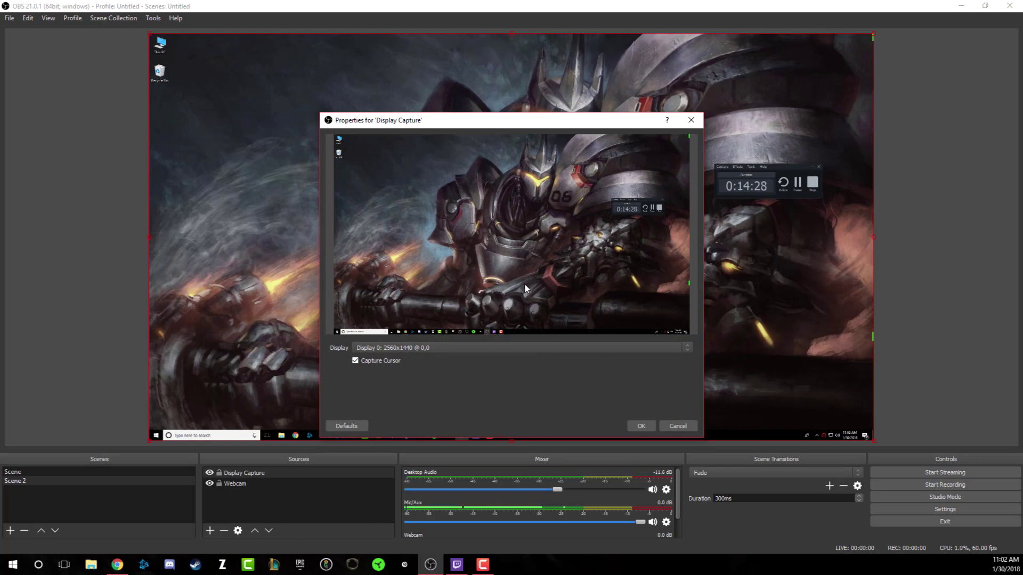
{"action": "left_click", "coordinate": [395, 350]}
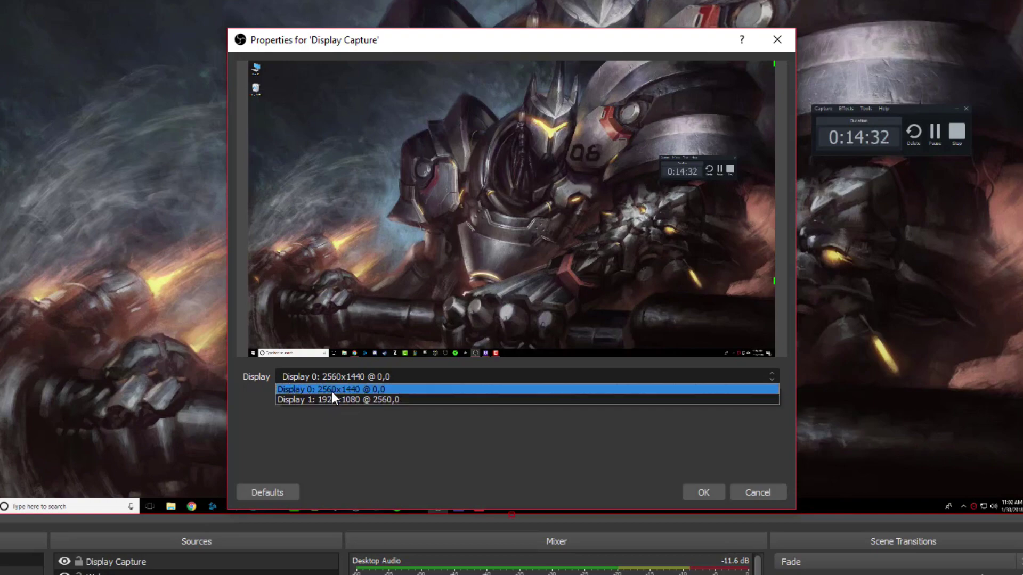
{"action": "left_click", "coordinate": [331, 391]}
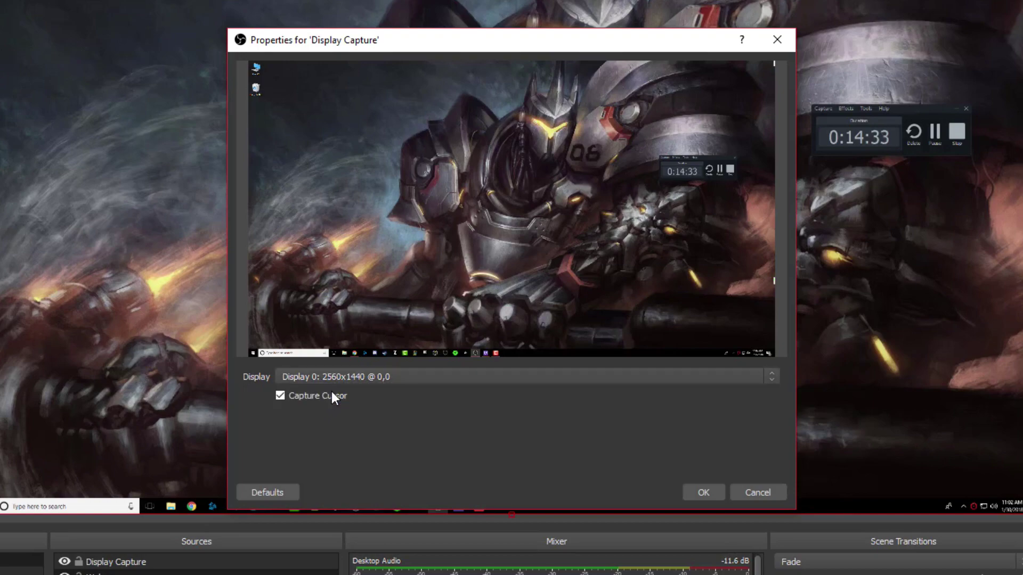
{"action": "left_click", "coordinate": [694, 489]}
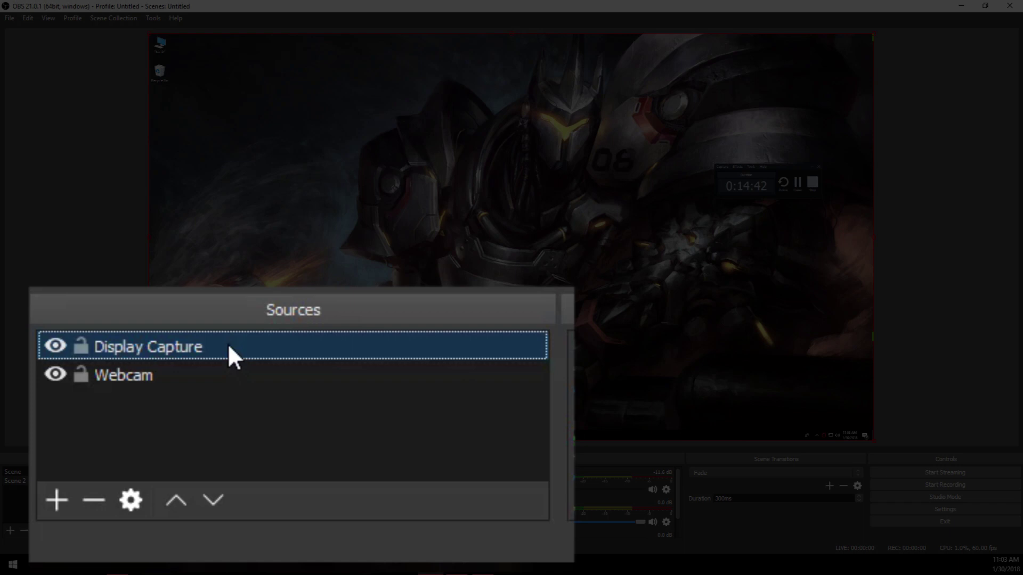
Drag Display Capture below Webcam so the camera overlays the desktop capture.
{"action": "left_click_drag", "start_coordinate": [221, 343], "coordinate": [197, 380]}
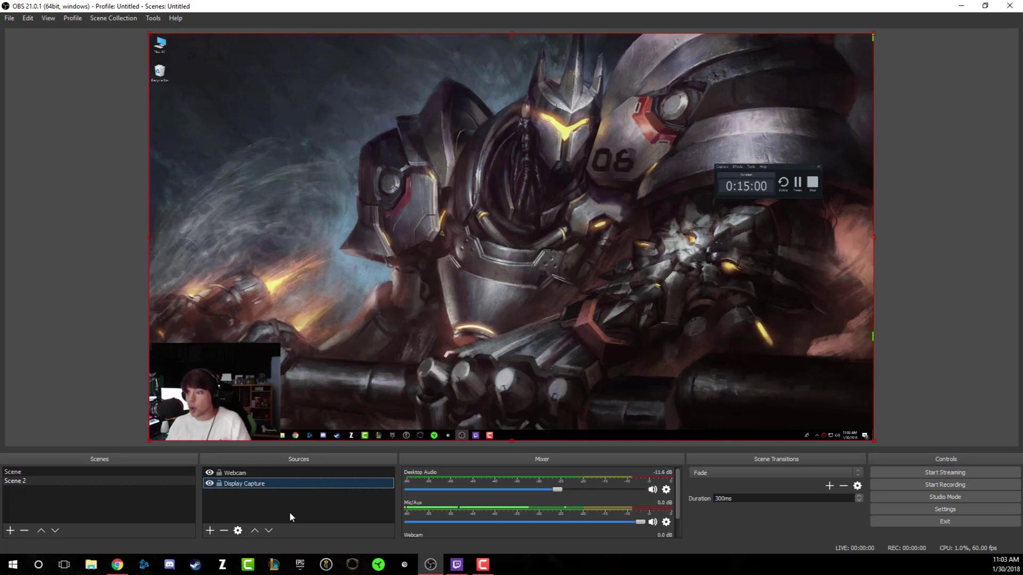
{"action": "left_click", "coordinate": [570, 324]}
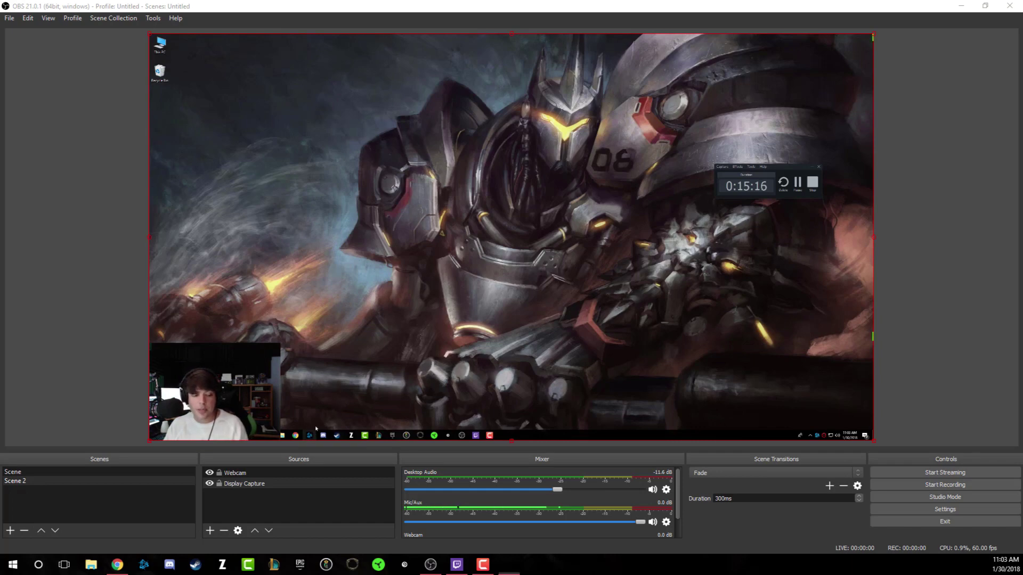
Launch Hearthstone from the Battle.net game launcher.
{"action": "left_click", "coordinate": [335, 186]}
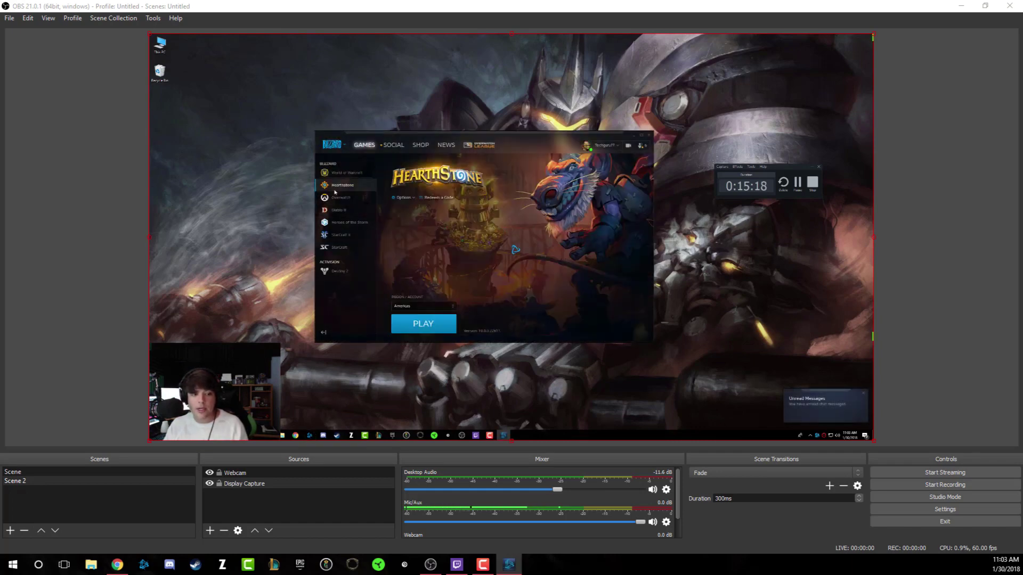
{"action": "left_click", "coordinate": [450, 321]}
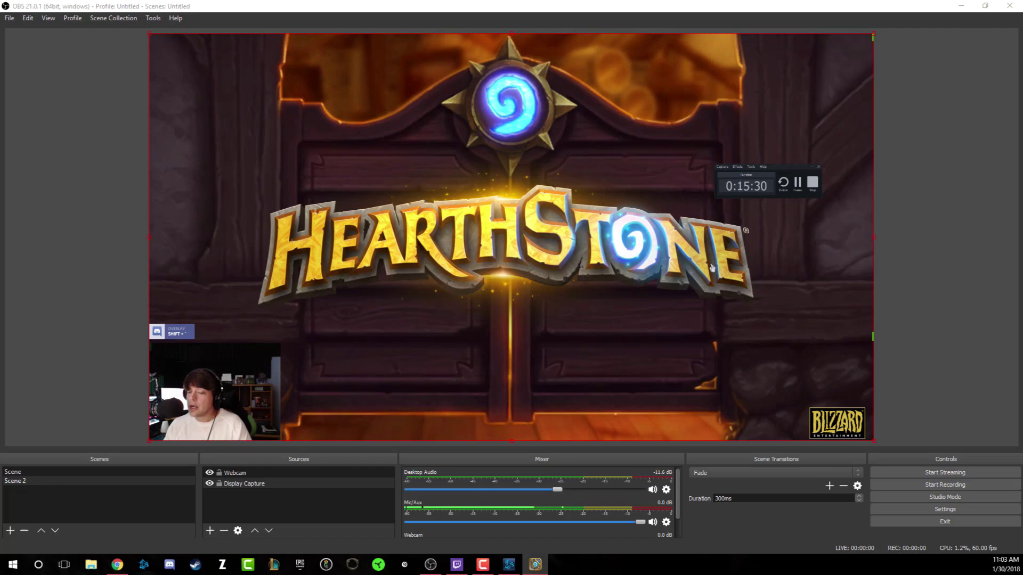
{"action": "left_click", "coordinate": [229, 510]}
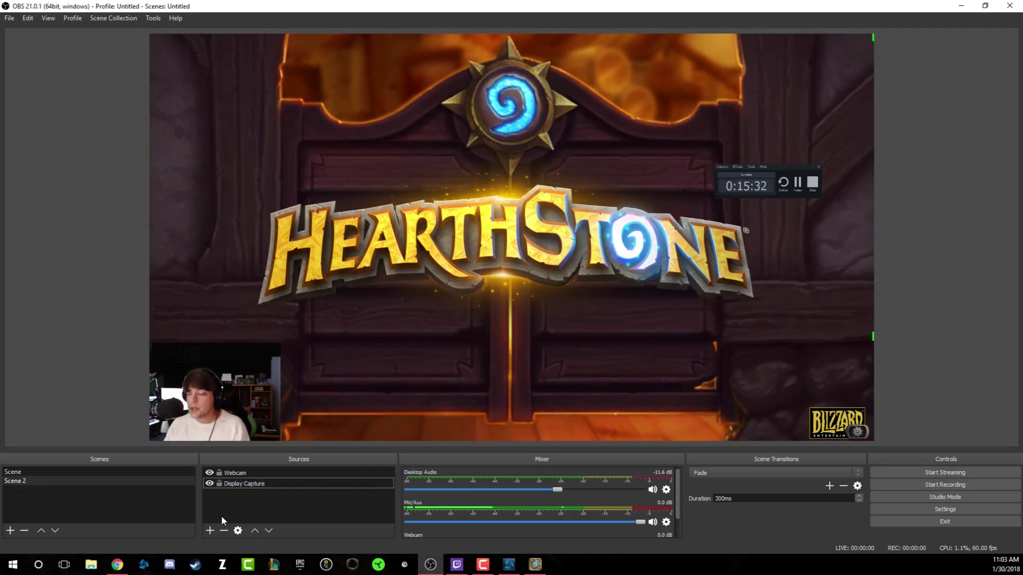
{"action": "left_click", "coordinate": [209, 531]}
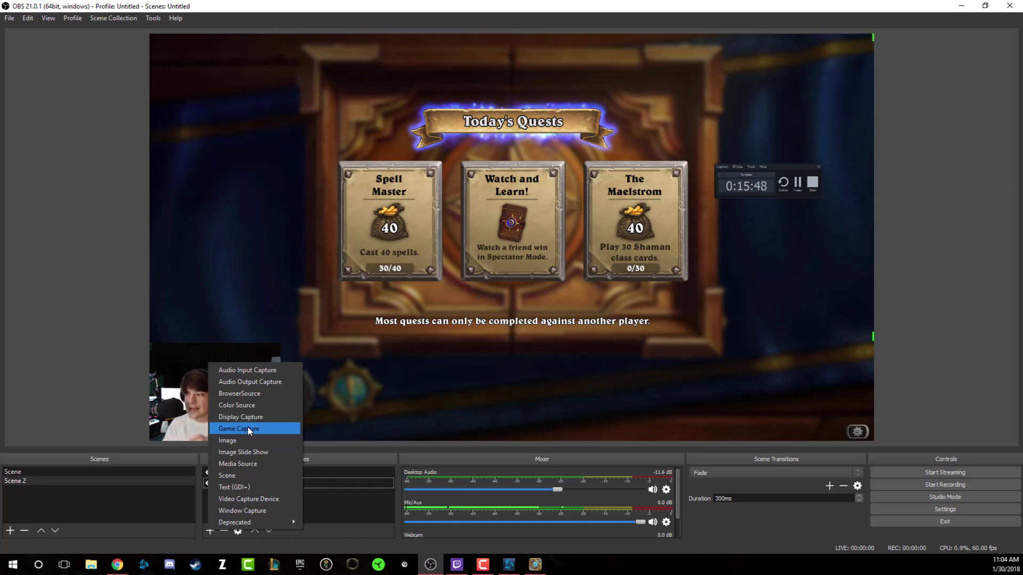
{"action": "left_click", "coordinate": [774, 277]}
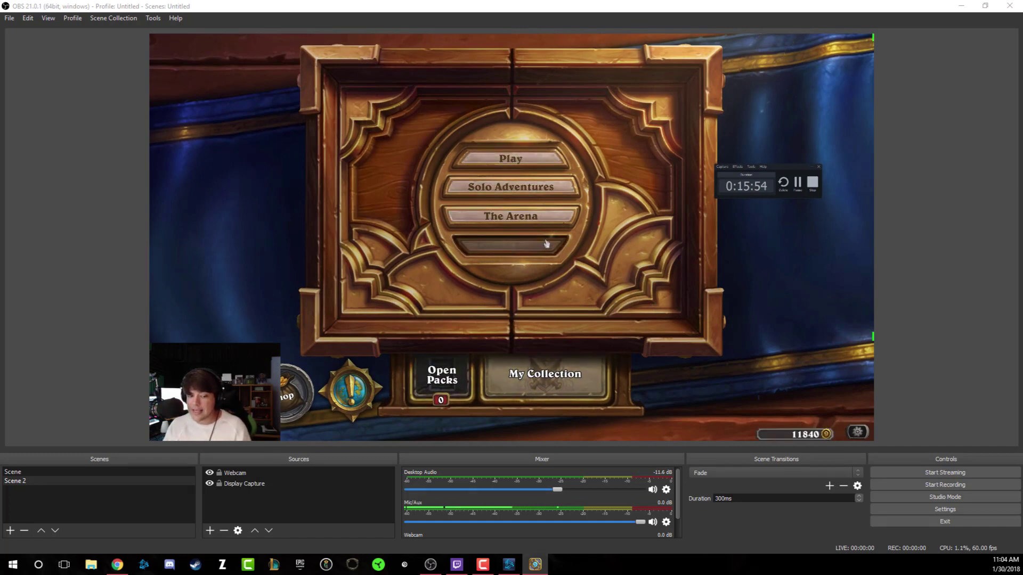
Go to Play in Hearthstone and start adding a Browser Source in OBS.
{"action": "left_click", "coordinate": [517, 159]}
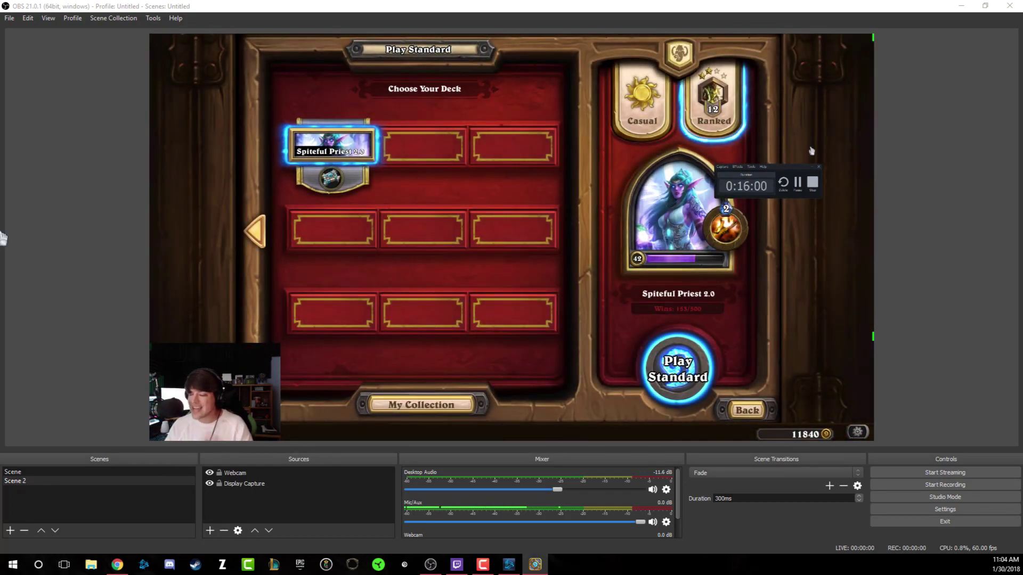
{"action": "left_click", "coordinate": [213, 529]}
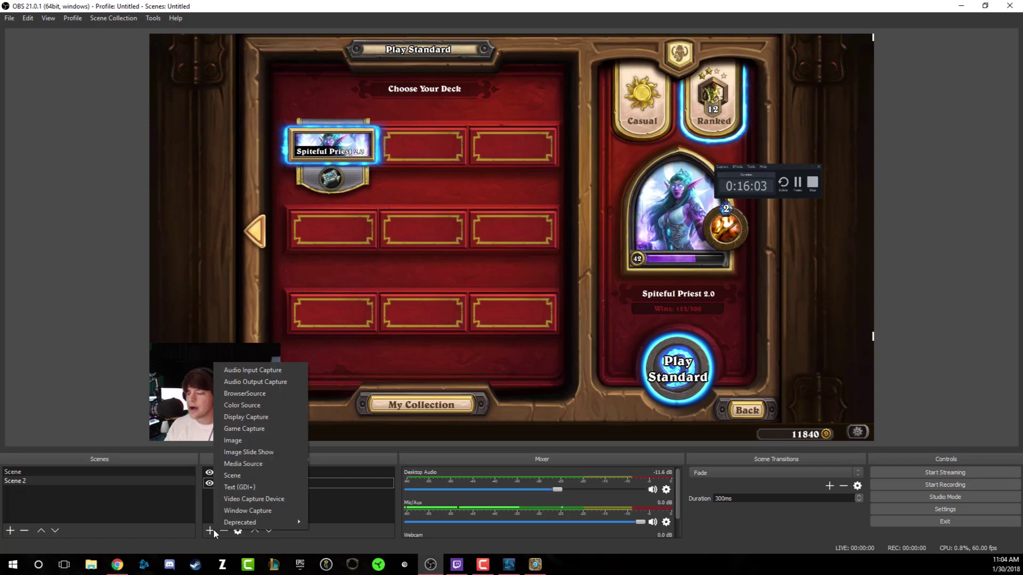
{"action": "left_click", "coordinate": [247, 394]}
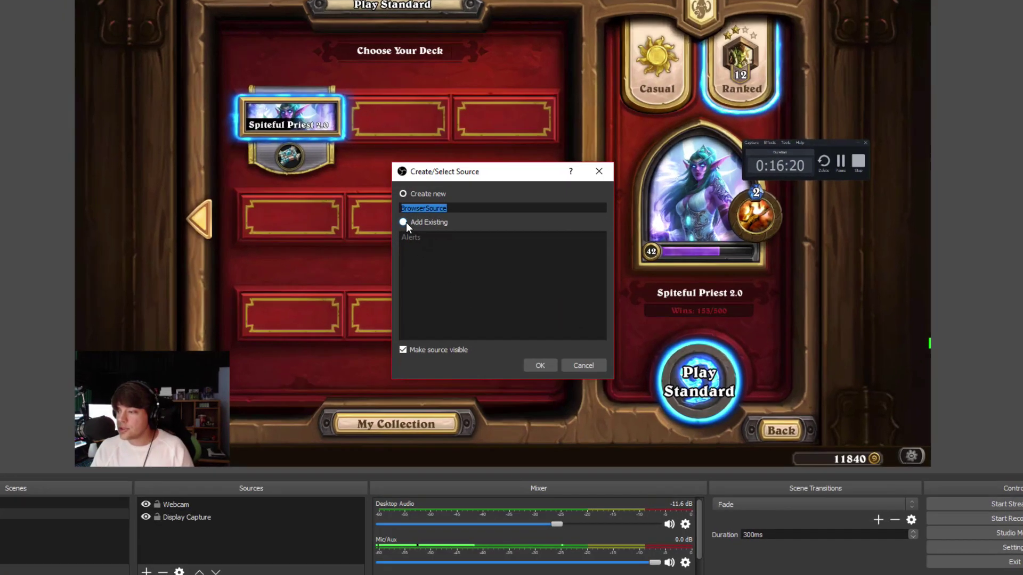
Choose Add Existing and select the Alerts browser source.
{"action": "left_click", "coordinate": [427, 234]}
{"action": "left_click", "coordinate": [383, 212]}
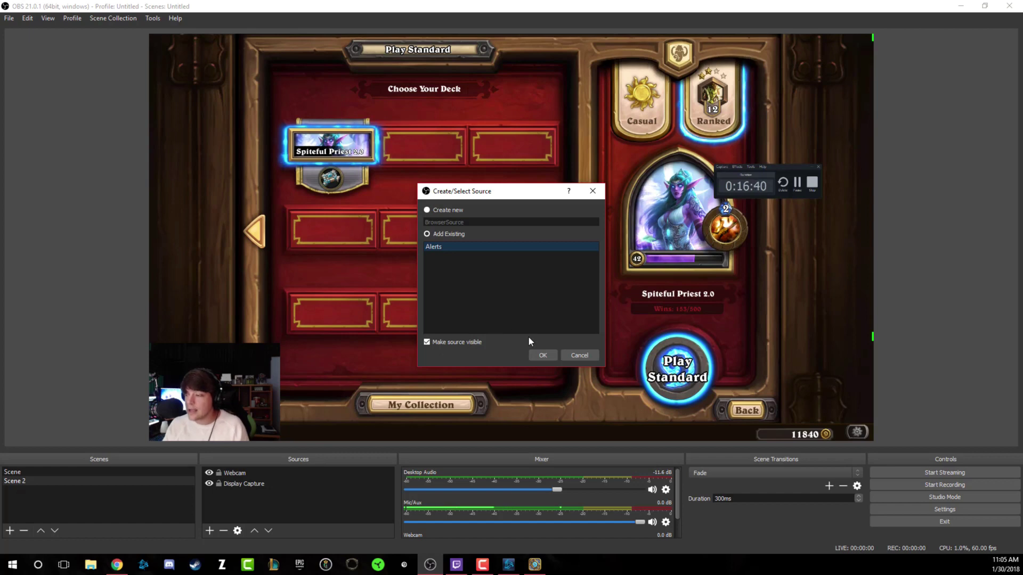
Drop the browser source and add an Image source without assigning any picture file.
{"action": "left_click", "coordinate": [575, 355]}
{"action": "left_click", "coordinate": [213, 529]}
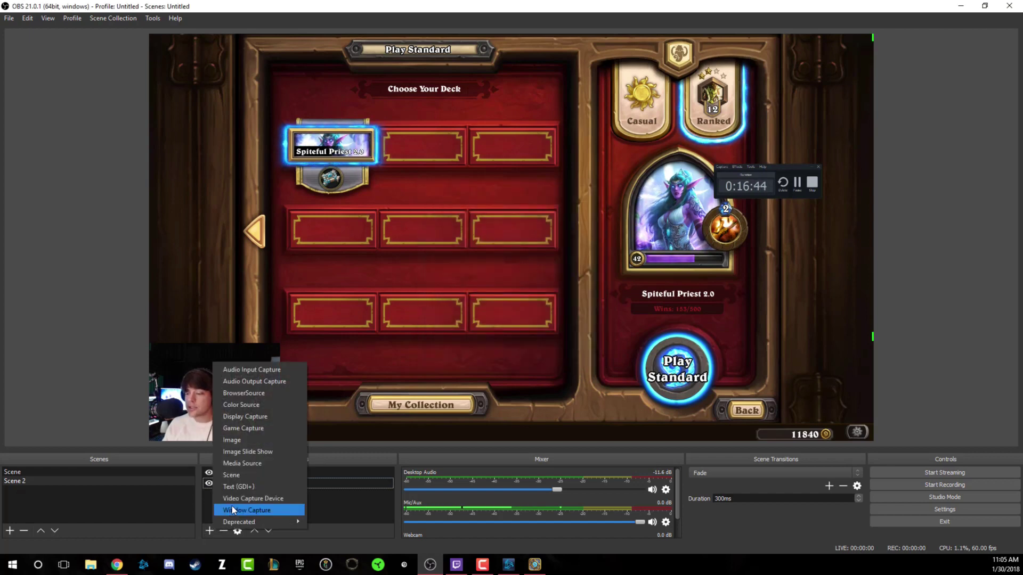
{"action": "left_click", "coordinate": [244, 440]}
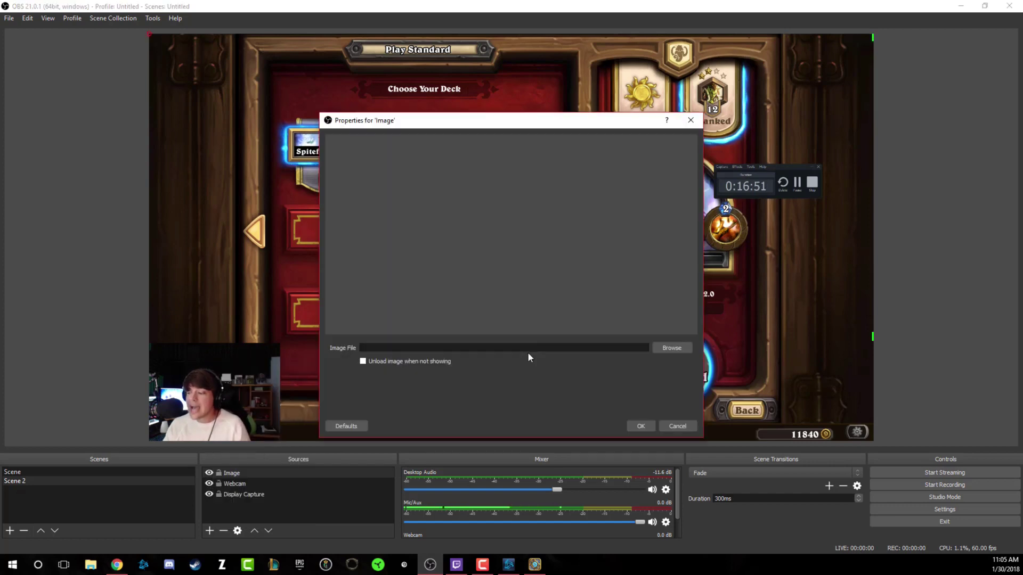
{"action": "left_click", "coordinate": [672, 347]}
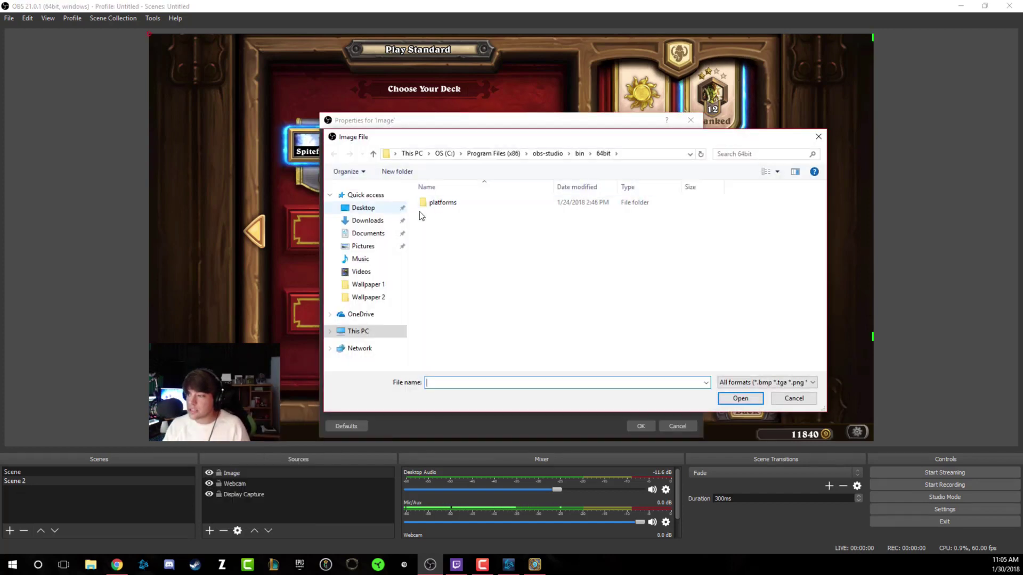
{"action": "left_click", "coordinate": [373, 246]}
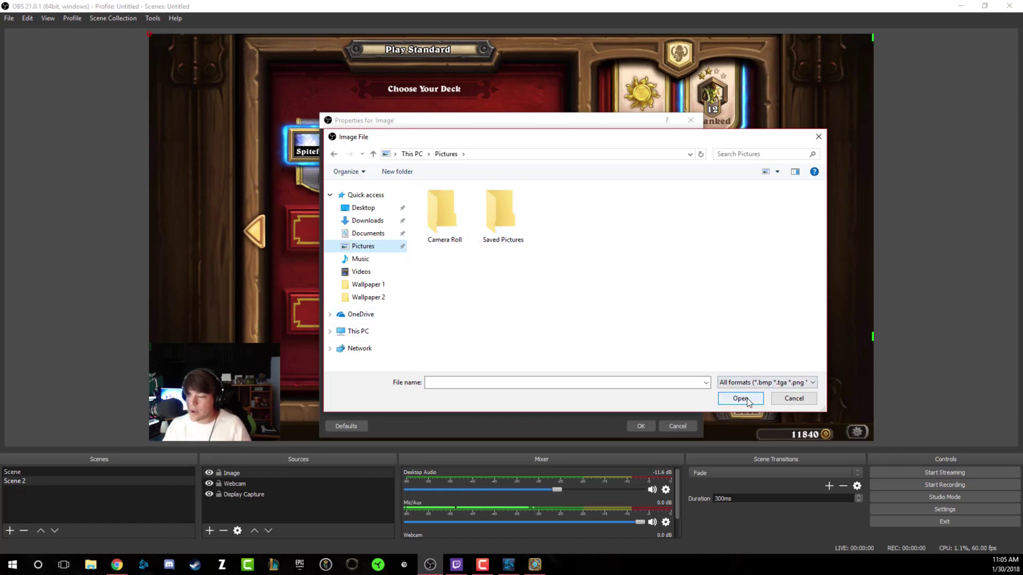
{"action": "left_click", "coordinate": [803, 398]}
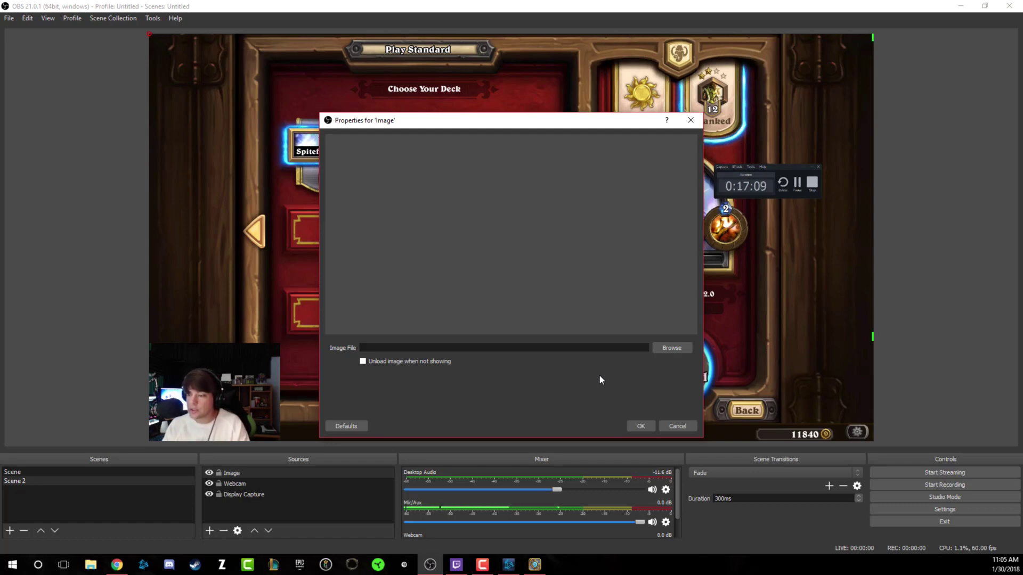
{"action": "left_click", "coordinate": [672, 426]}
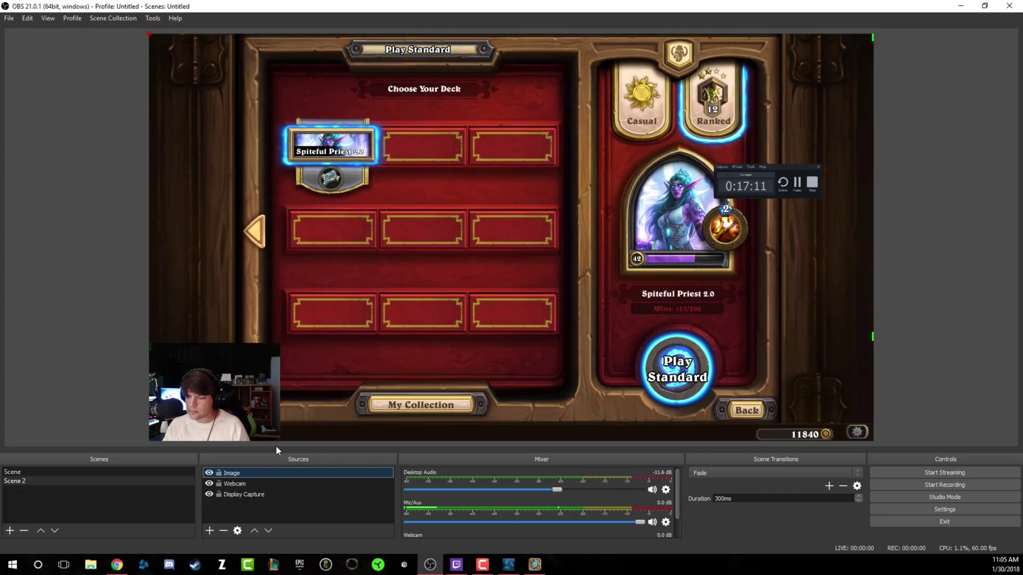
Add a Text (GDI+) source whose text reads 'Hello'.
{"action": "left_click", "coordinate": [209, 531]}
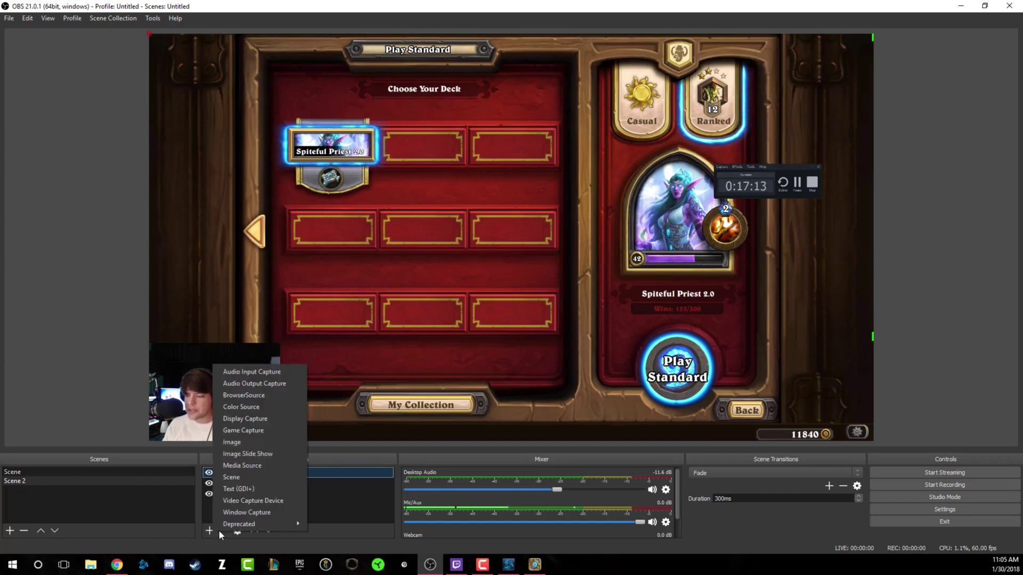
{"action": "left_click", "coordinate": [235, 488]}
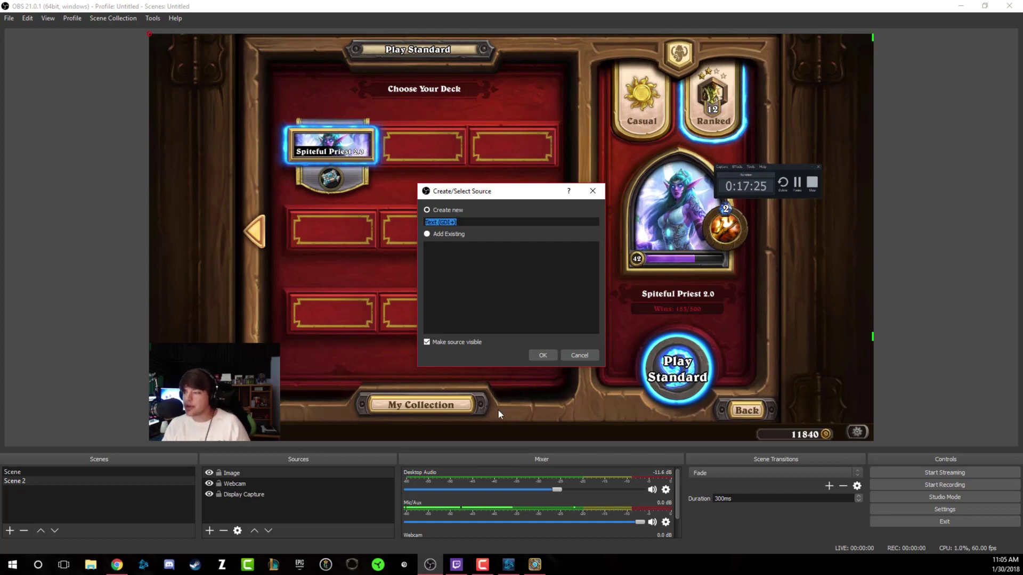
{"action": "left_click", "coordinate": [543, 355]}
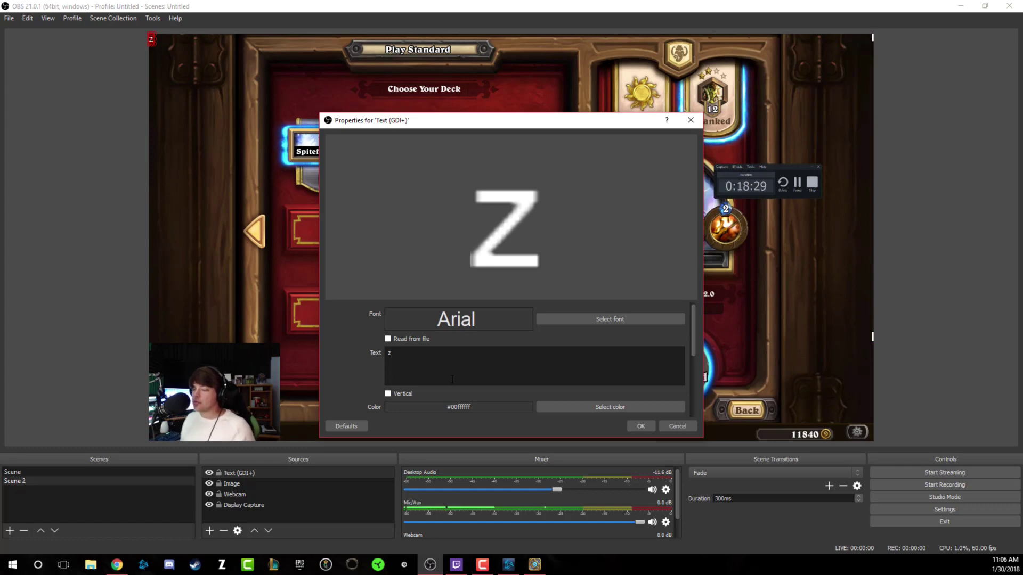
{"action": "key", "text": "BackSpace"}
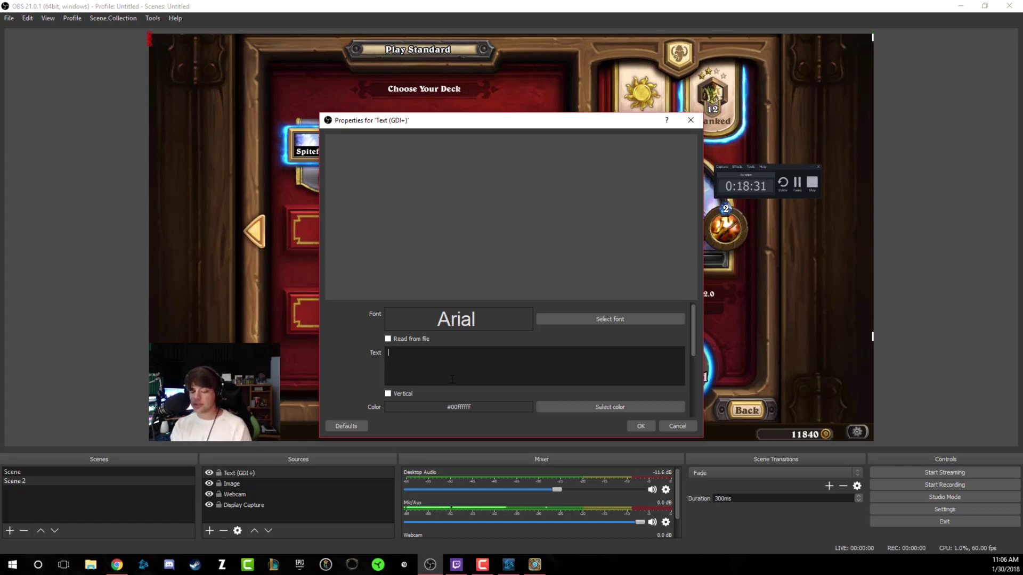
{"action": "type", "text": "Hello"}
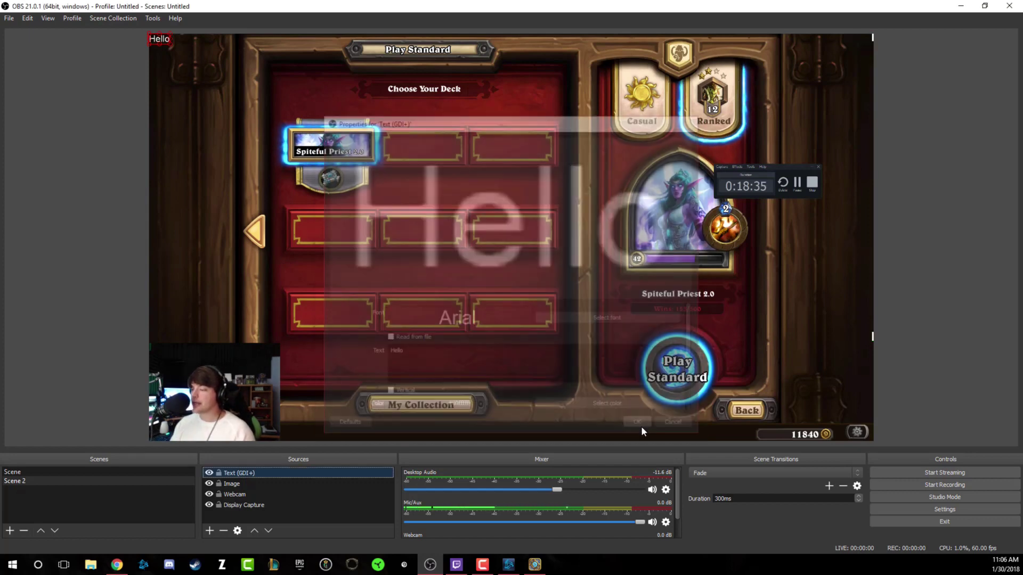
{"action": "left_click", "coordinate": [641, 426]}
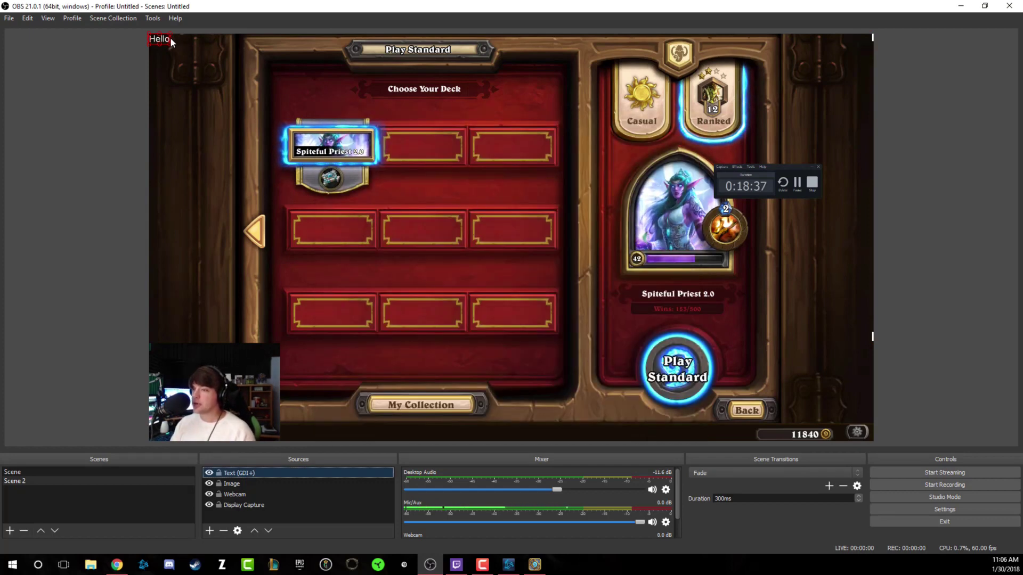
Enlarge the Hello text, place it left of the deck grid, and move Webcam to the top.
{"action": "left_click_drag", "start_coordinate": [167, 38], "coordinate": [416, 225]}
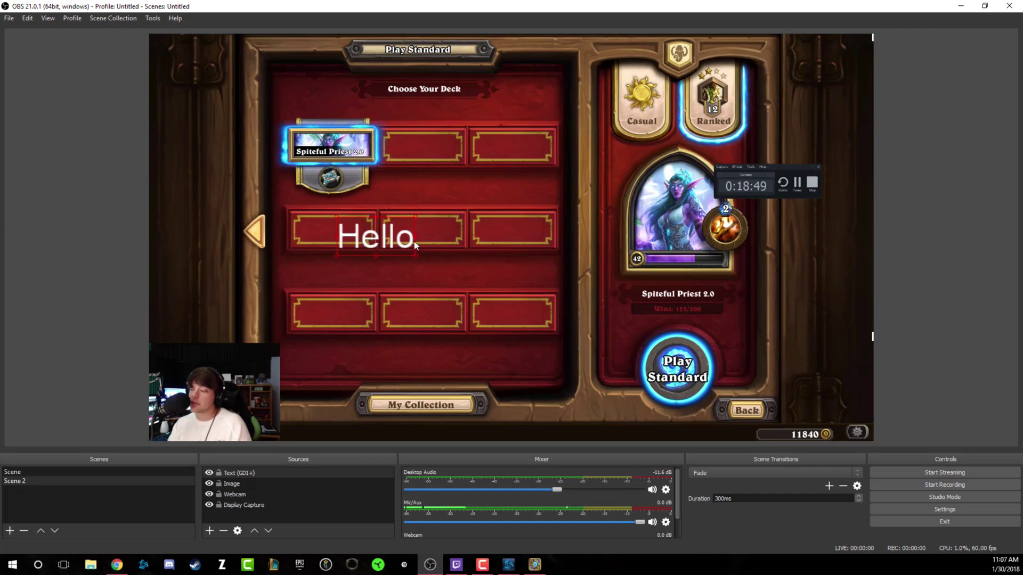
{"action": "left_click_drag", "start_coordinate": [414, 241], "coordinate": [334, 282]}
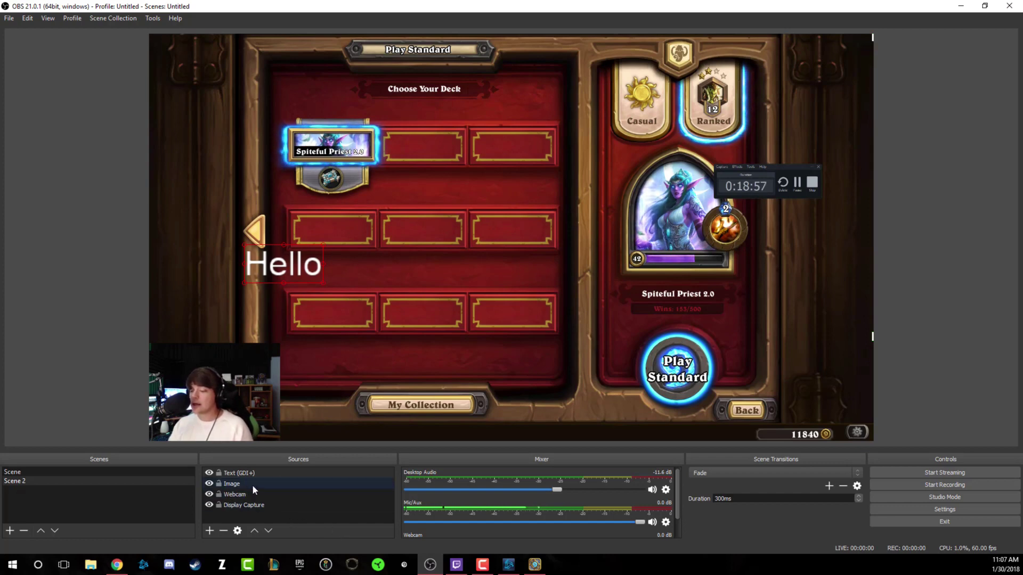
{"action": "left_click_drag", "start_coordinate": [247, 497], "coordinate": [248, 469]}
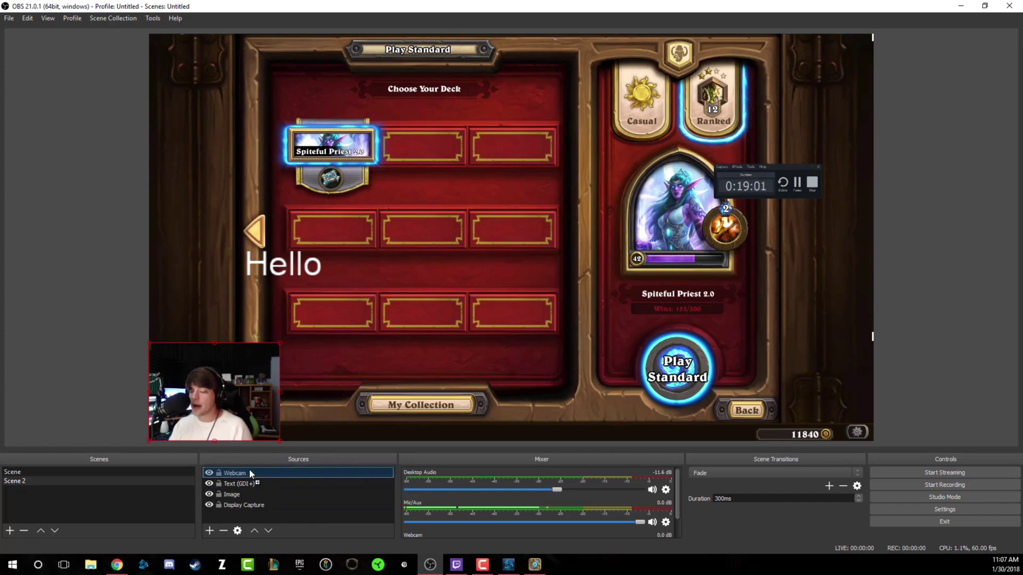
Remove the Image source from the scene.
{"action": "left_click", "coordinate": [257, 496]}
{"action": "right_click", "coordinate": [261, 497]}
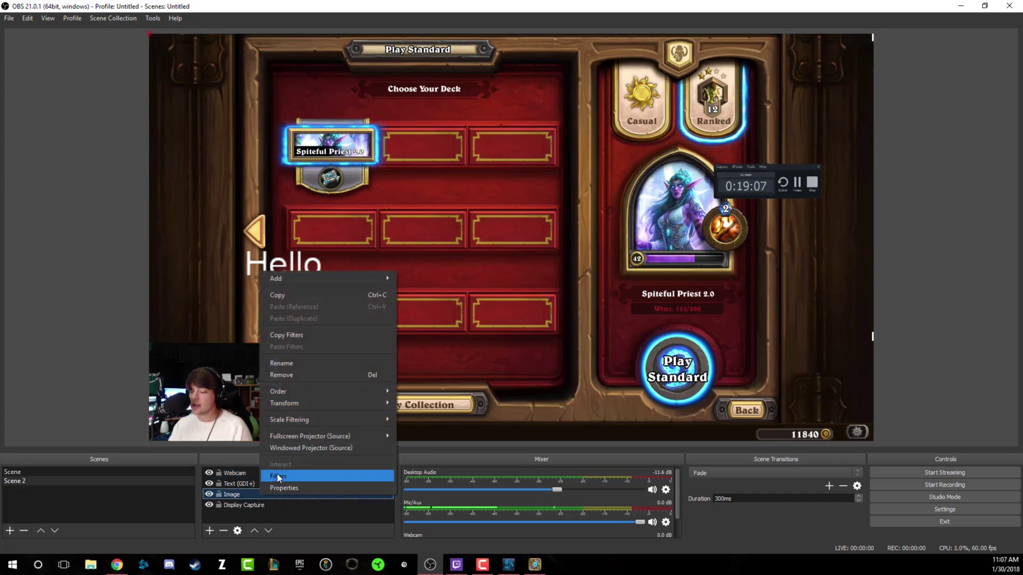
{"action": "left_click", "coordinate": [289, 374]}
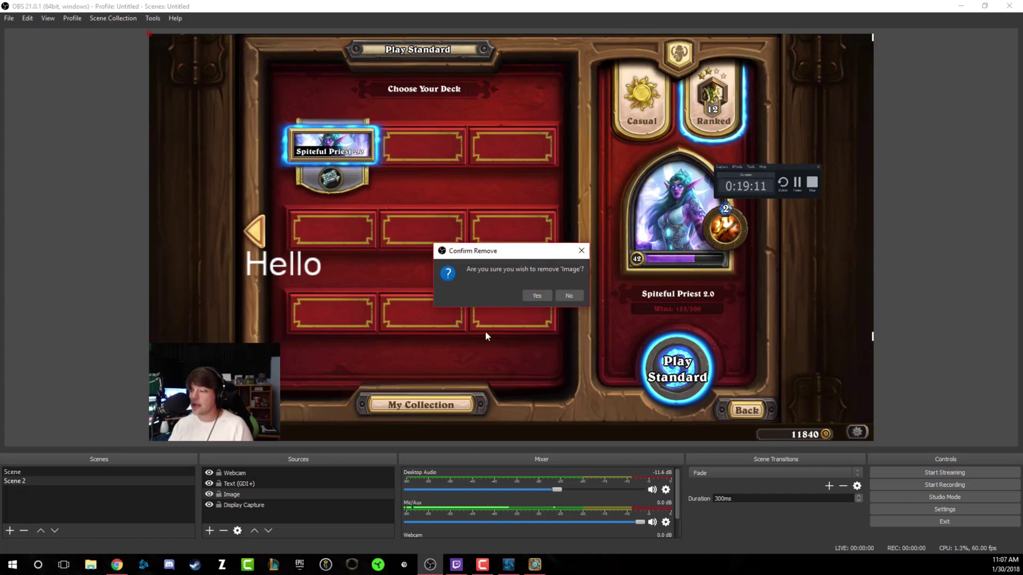
{"action": "left_click", "coordinate": [537, 296]}
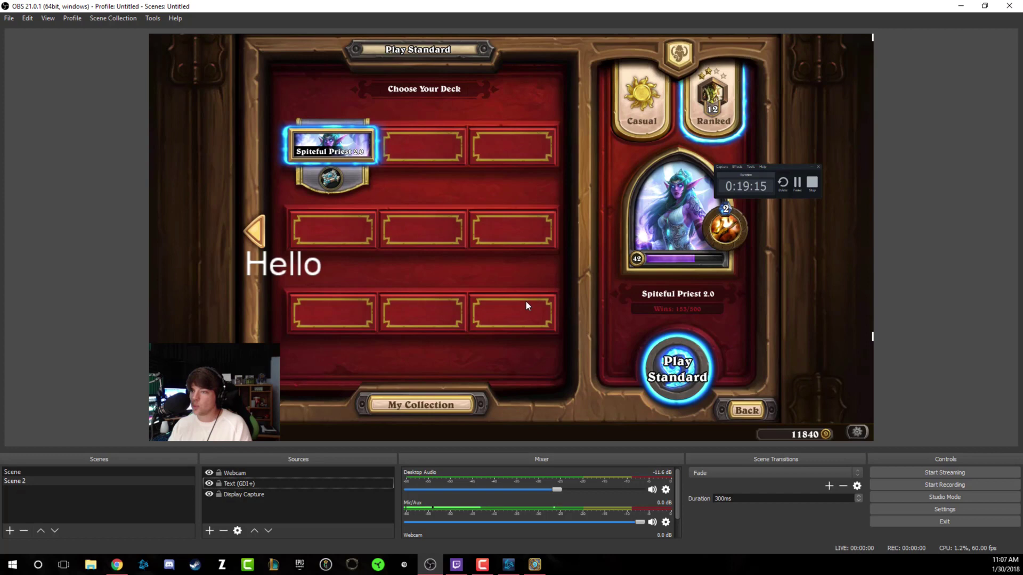
Remove the Hello text source from the scene.
{"action": "right_click", "coordinate": [229, 482]}
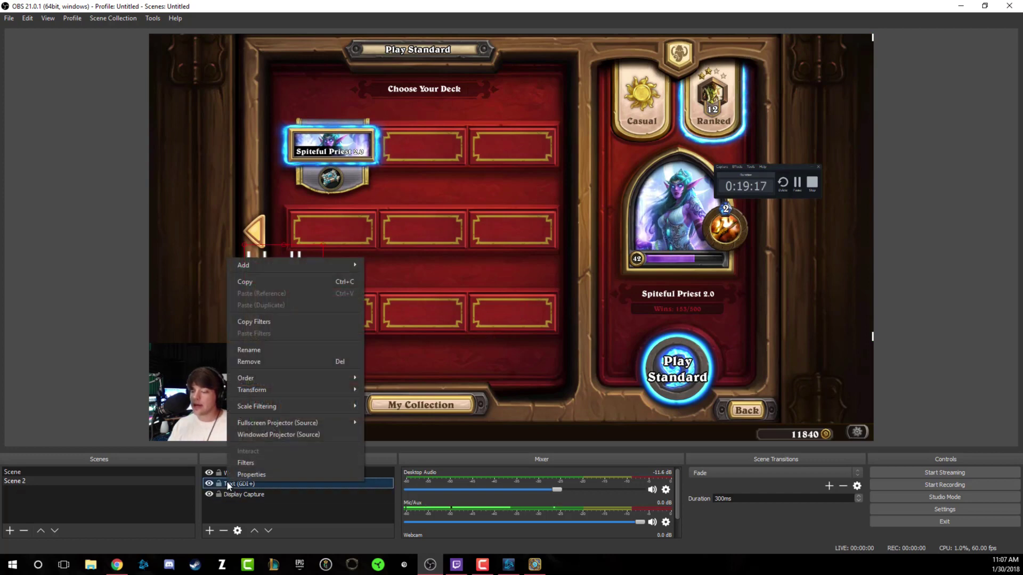
{"action": "left_click", "coordinate": [258, 361]}
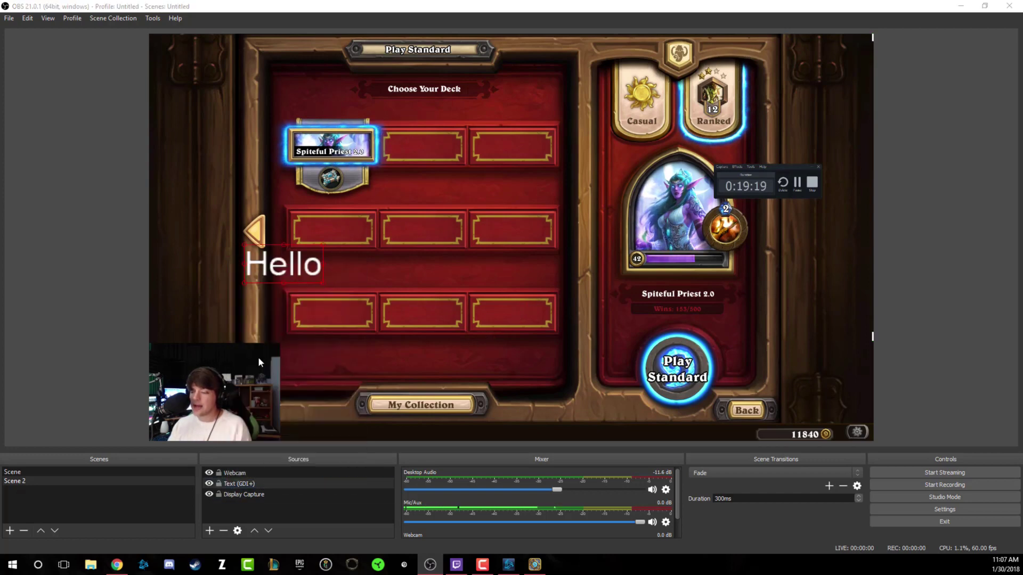
{"action": "left_click", "coordinate": [537, 298]}
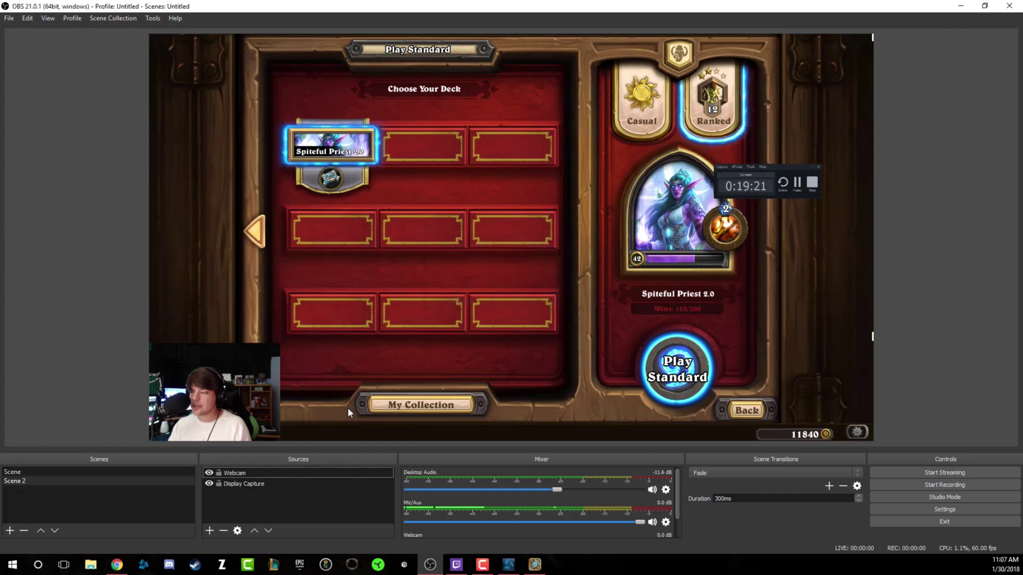
{"action": "left_click", "coordinate": [211, 531]}
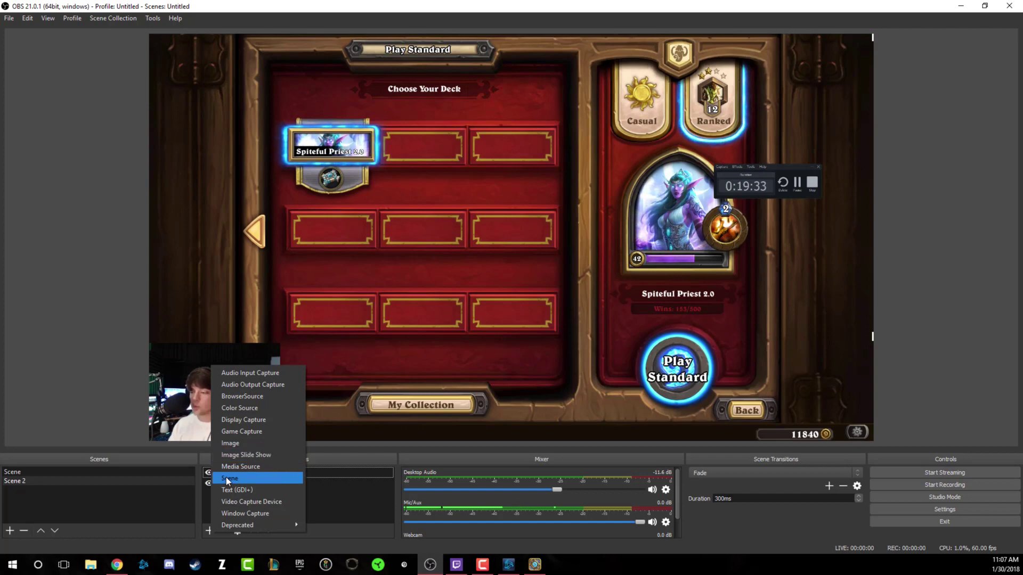
Dismiss the source type list and switch to the original scene named Scene.
{"action": "left_click", "coordinate": [333, 509]}
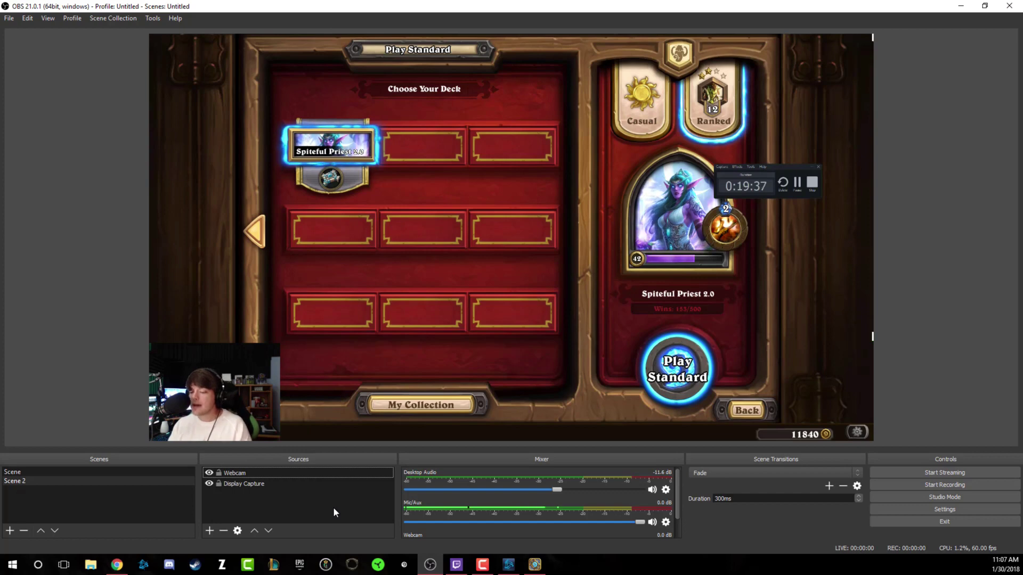
{"action": "left_click", "coordinate": [20, 474]}
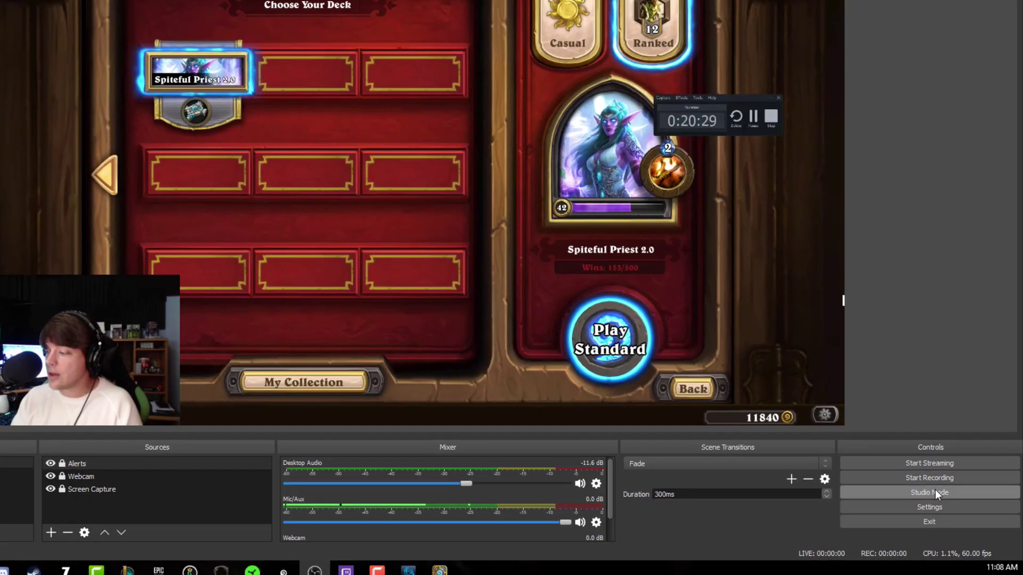
Enable Studio Mode, transition Scene 2 to Program, then disable Studio Mode.
{"action": "left_click", "coordinate": [935, 491]}
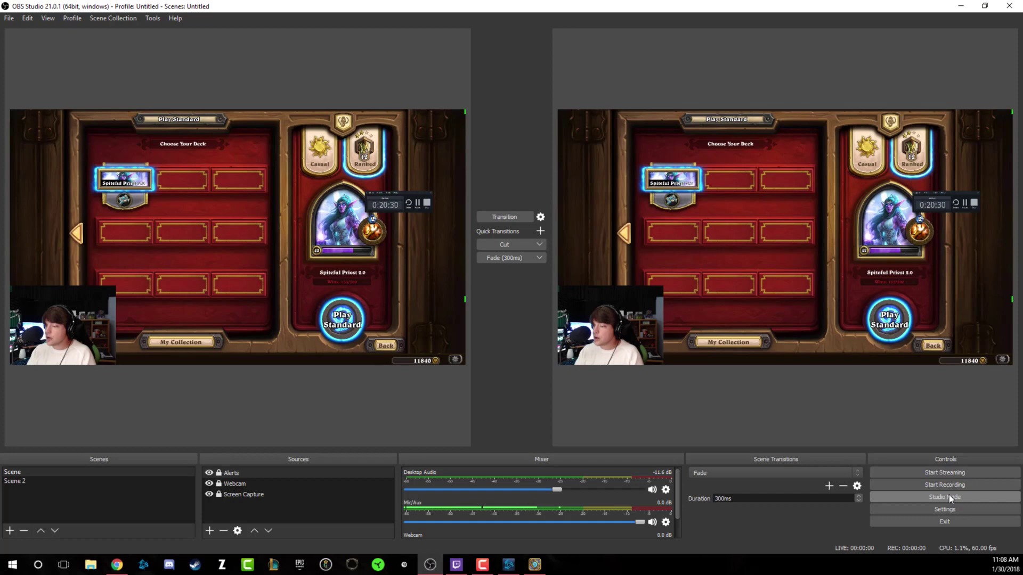
{"action": "left_click", "coordinate": [24, 480]}
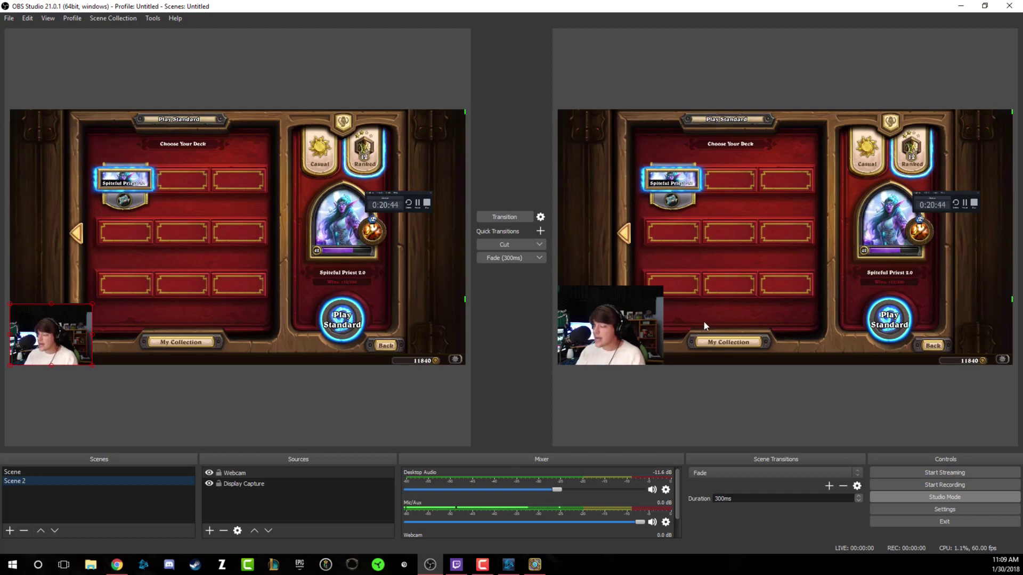
{"action": "left_click", "coordinate": [514, 221]}
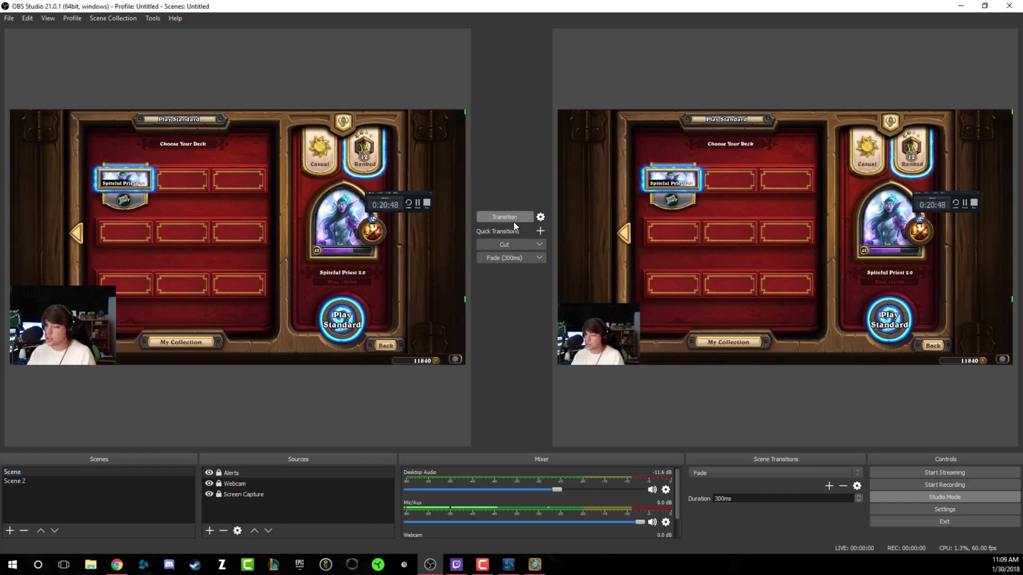
{"action": "left_click", "coordinate": [933, 497]}
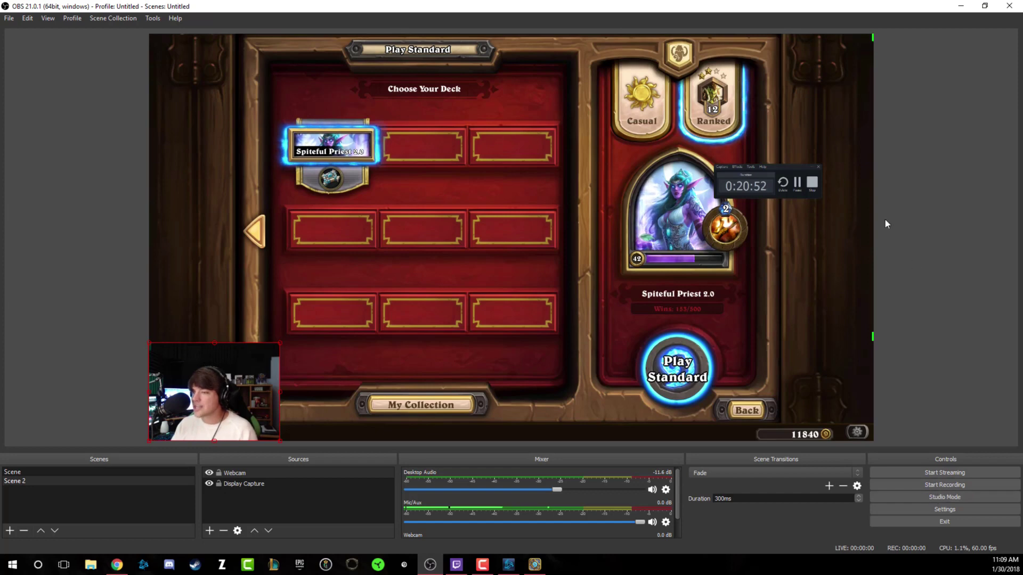
{"action": "left_click", "coordinate": [109, 17]}
{"action": "mouse_move", "coordinate": [77, 18]}
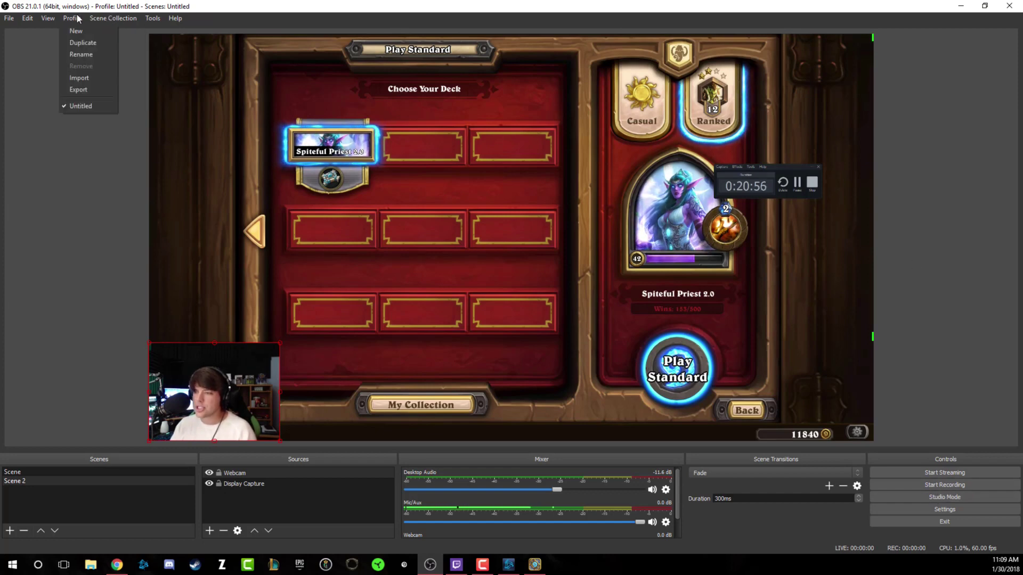
{"action": "mouse_move", "coordinate": [153, 20]}
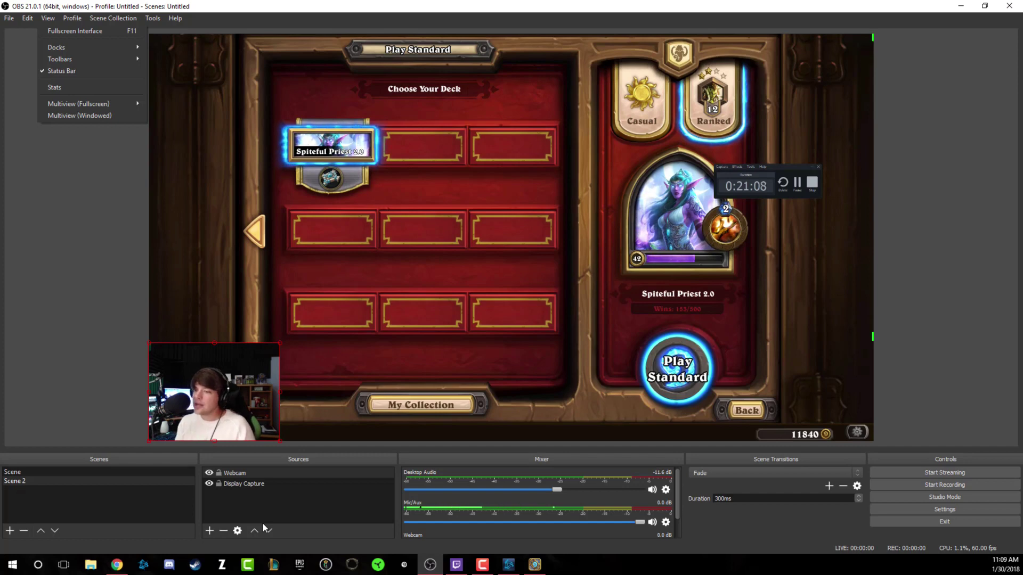
{"action": "left_click", "coordinate": [89, 252]}
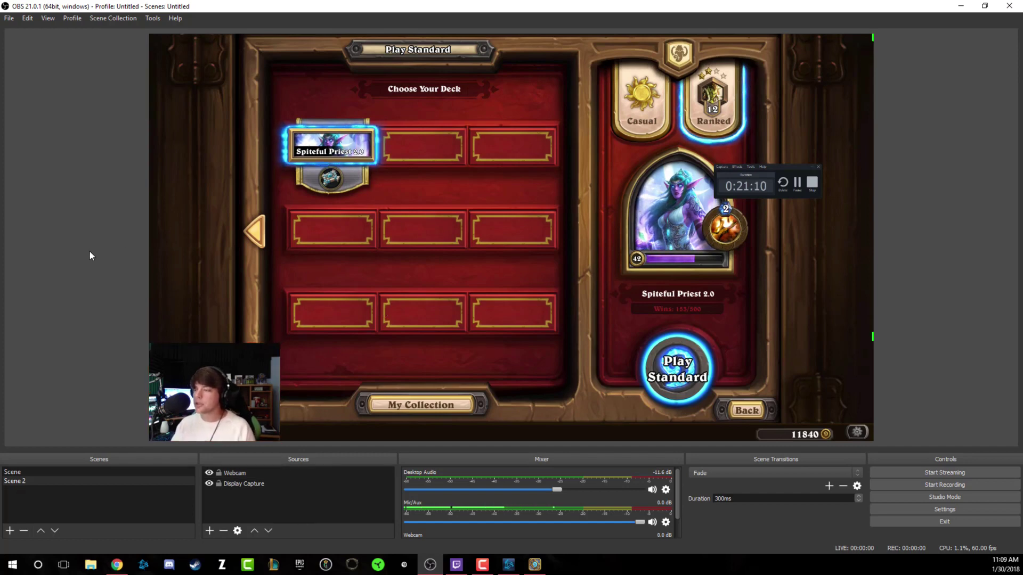